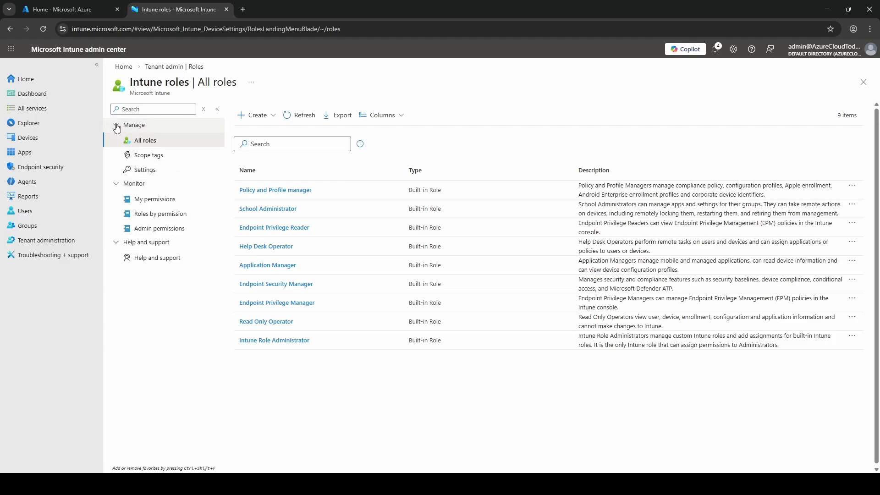
# - Open the Intune scope tags list and check which actions are available for the Default tag
pyautogui.click(155, 156)
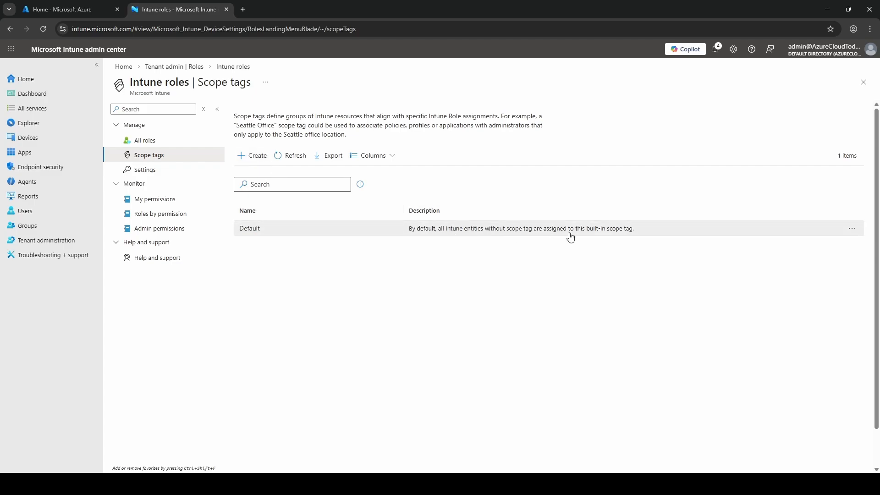
pyautogui.click(851, 228)
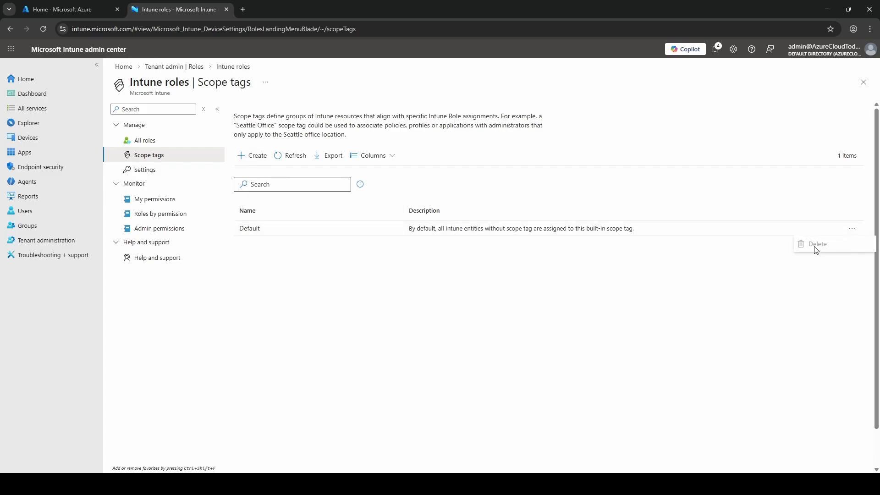
pyautogui.click(453, 280)
# - Start a new scope tag named "Dublin" with the description "Contains everything in Dublin" and proceed to its assignments
pyautogui.click(254, 156)
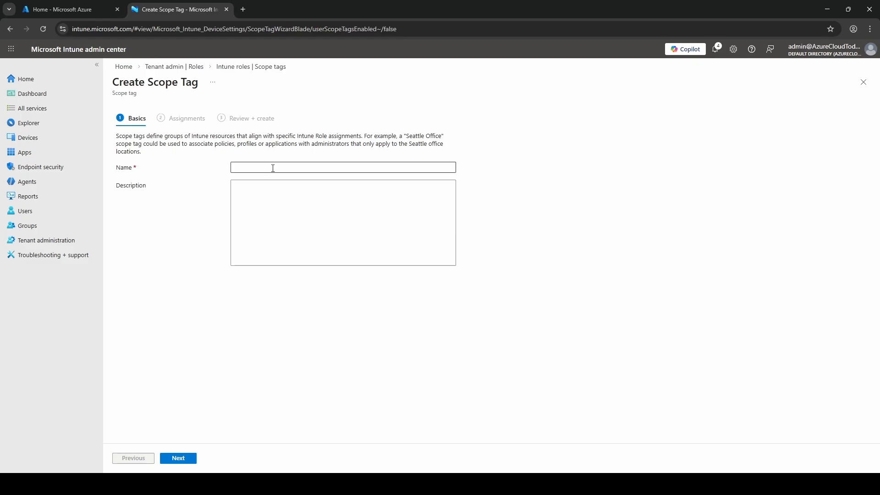
pyautogui.click(273, 168)
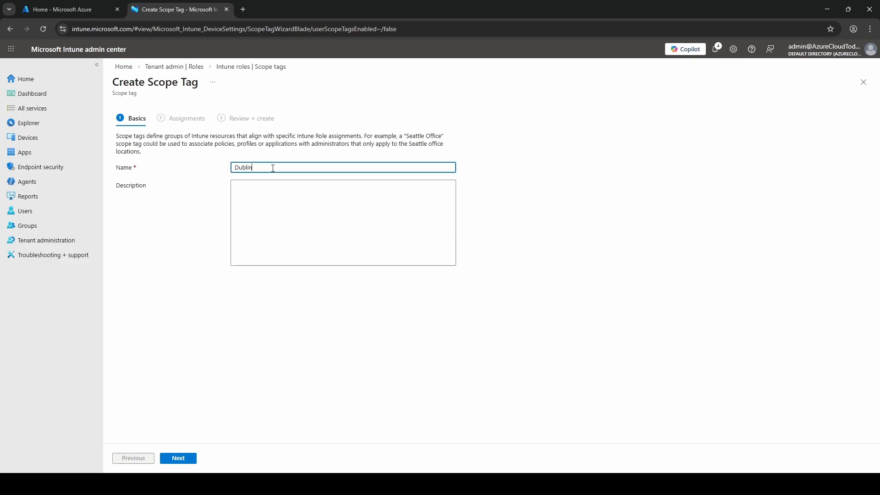
pyautogui.click(343, 229)
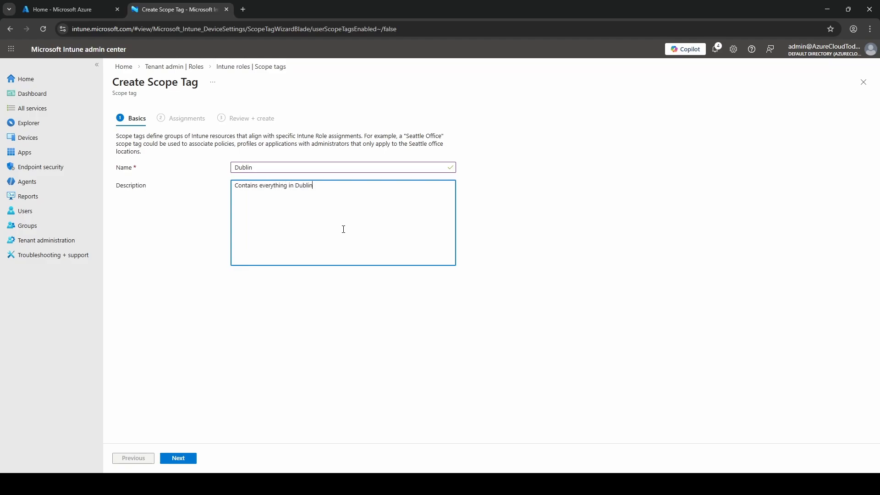
pyautogui.click(178, 458)
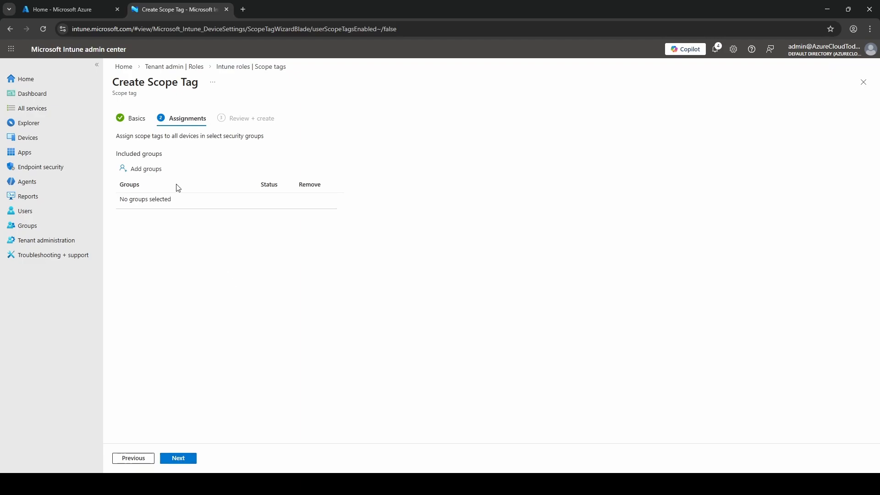
# - Assign the new scope tag to the Dublin devices group and create the tag
pyautogui.moveTo(133, 136); pyautogui.dragTo(230, 139)
pyautogui.click(230, 139)
pyautogui.tripleClick(155, 139)
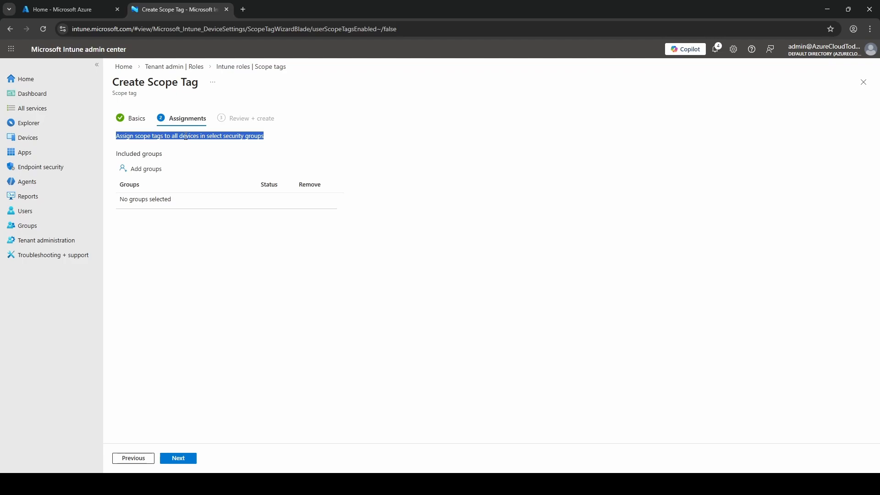
pyautogui.click(138, 169)
pyautogui.click(423, 138)
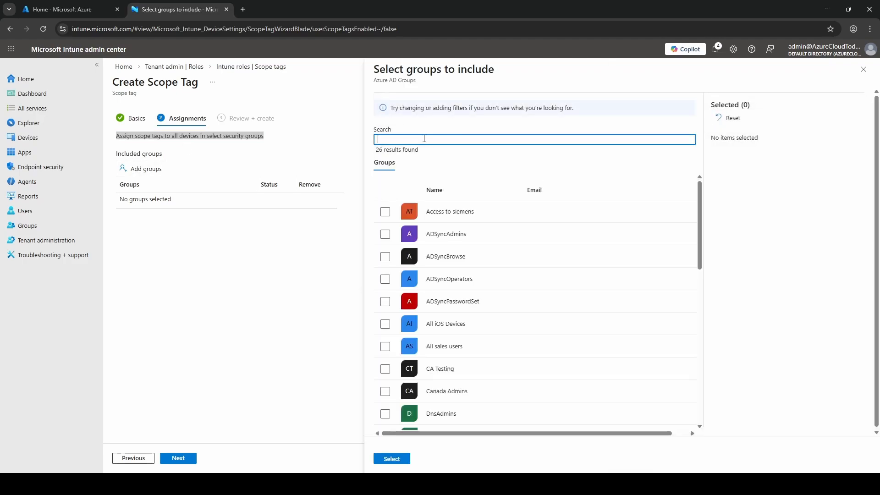
pyautogui.write('dublin')
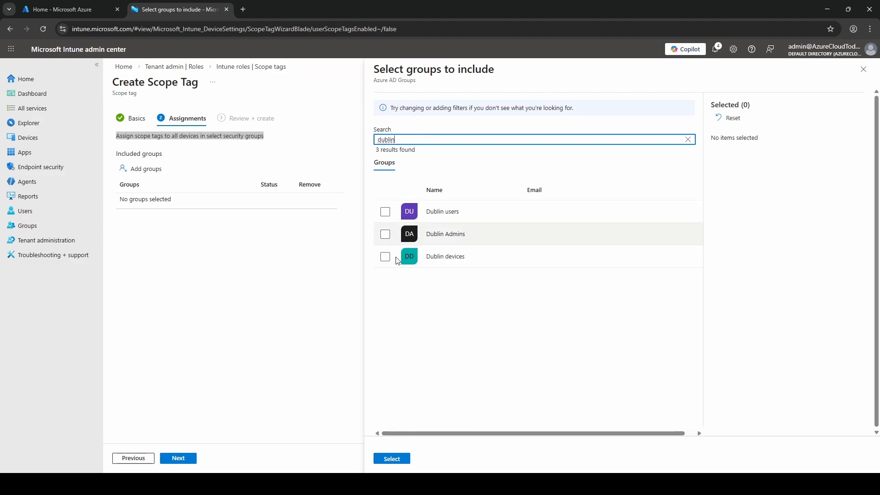
pyautogui.click(385, 256)
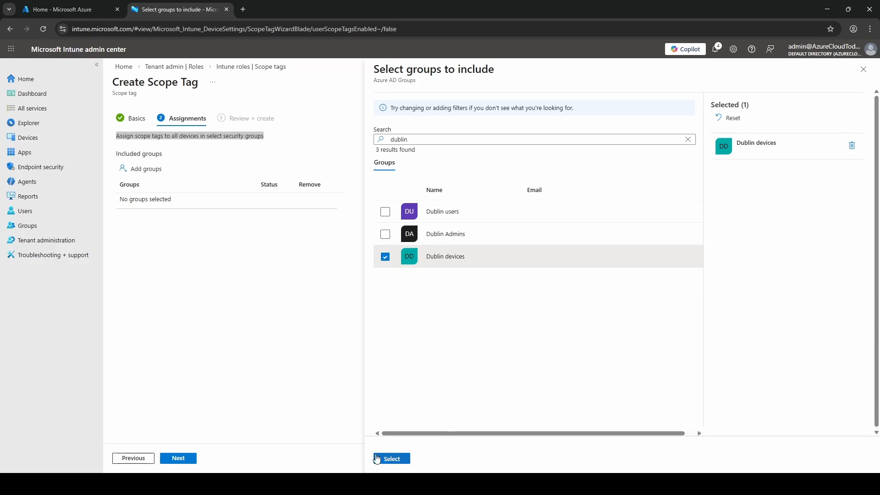
pyautogui.click(401, 459)
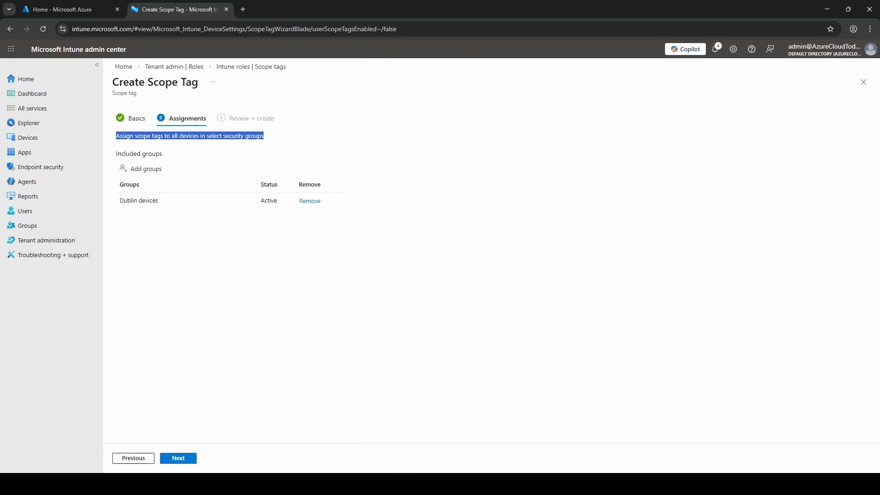
pyautogui.click(182, 459)
pyautogui.click(188, 459)
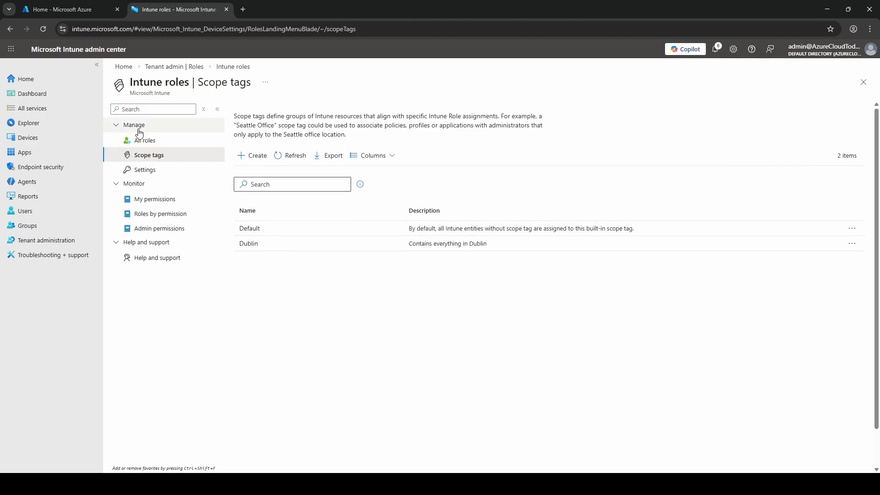
# - Open the built-in Help Desk Operator role and review the permissions in its properties
pyautogui.click(172, 142)
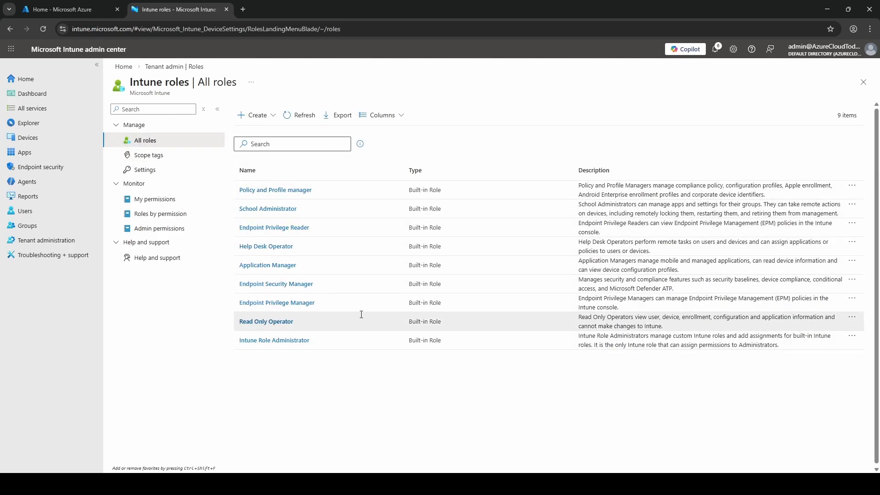
pyautogui.click(277, 248)
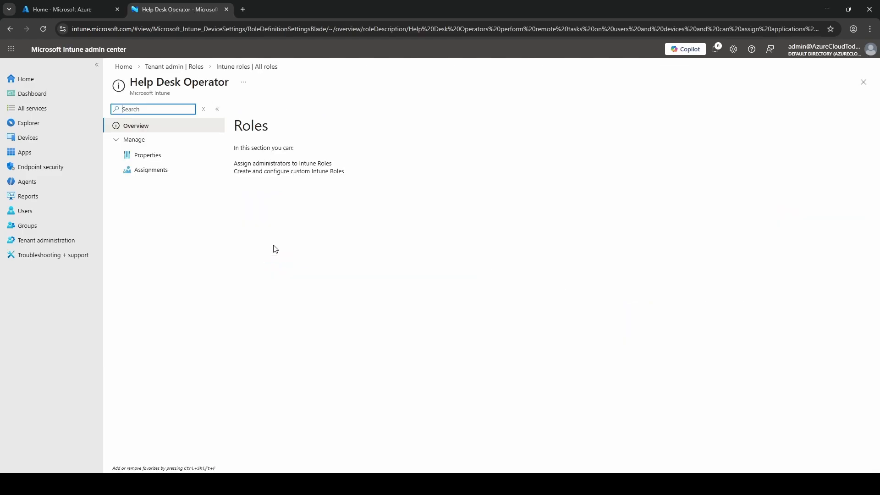
pyautogui.click(163, 154)
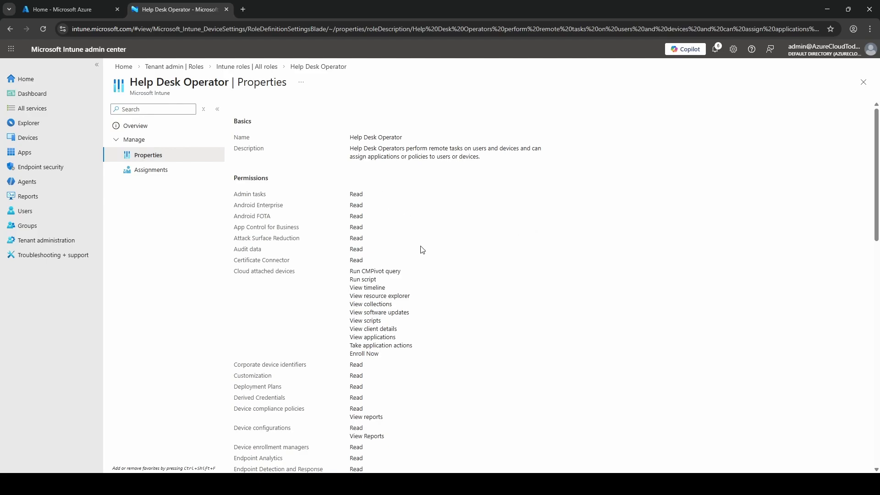
pyautogui.moveTo(130, 82); pyautogui.dragTo(231, 81)
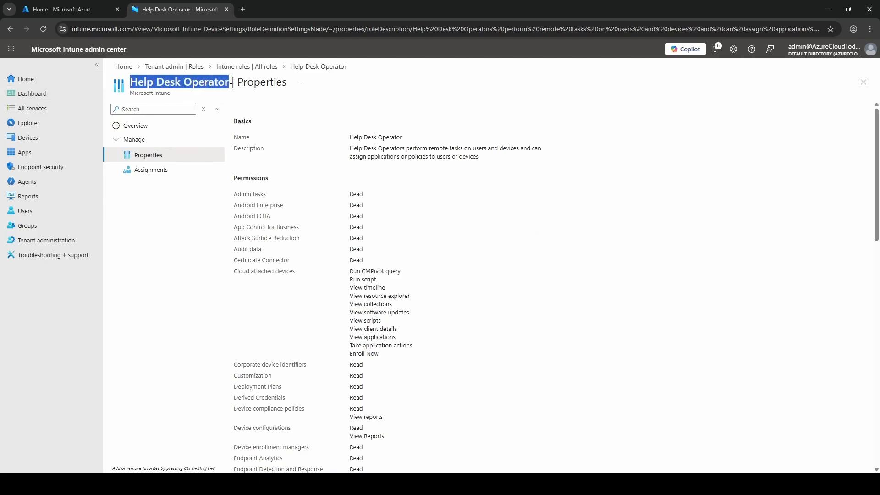
pyautogui.scroll(-14, 470, 275)
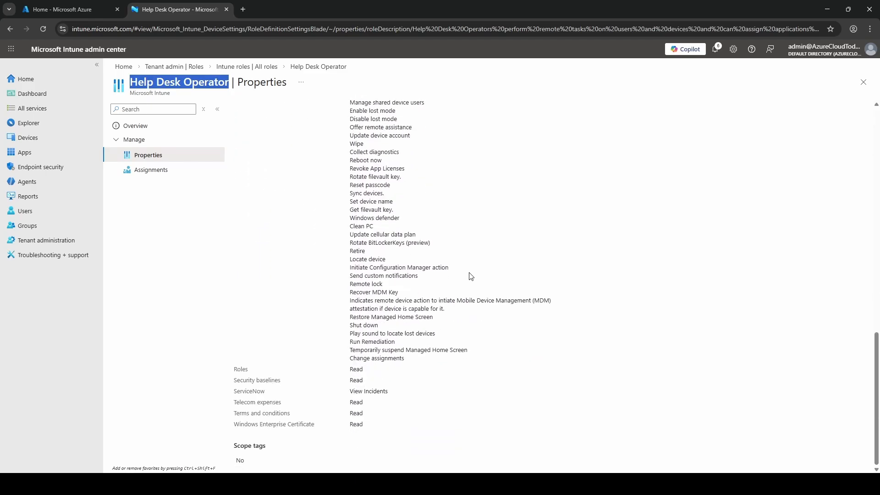
pyautogui.scroll(14, 469, 275)
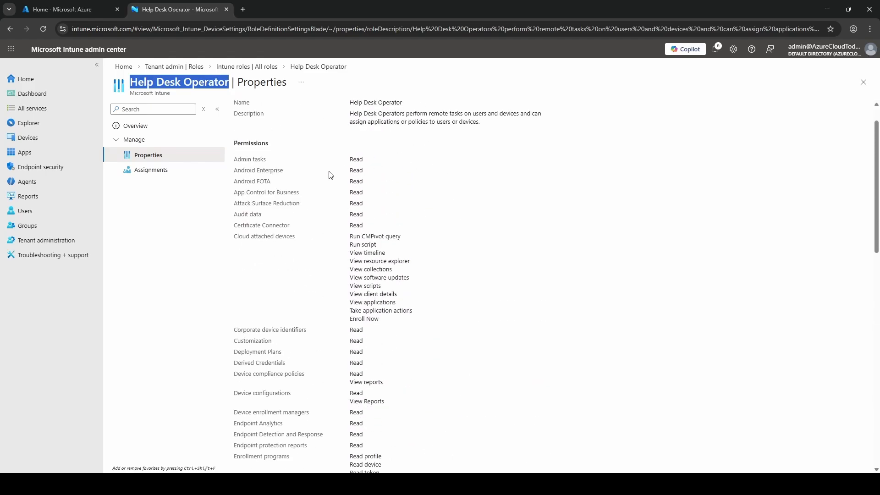
# - Start a new assignment for the Help Desk Operator role named "Dublin IT HelpDesk" and proceed to its admin groups
pyautogui.click(157, 170)
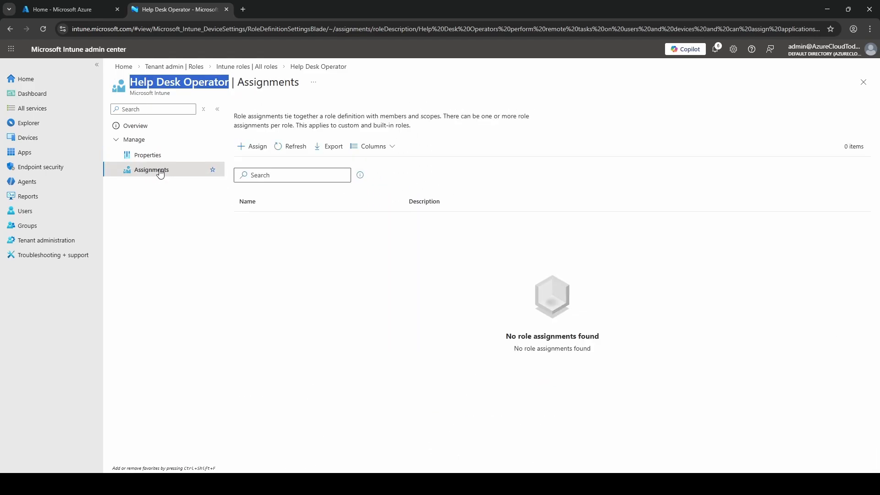
pyautogui.click(254, 148)
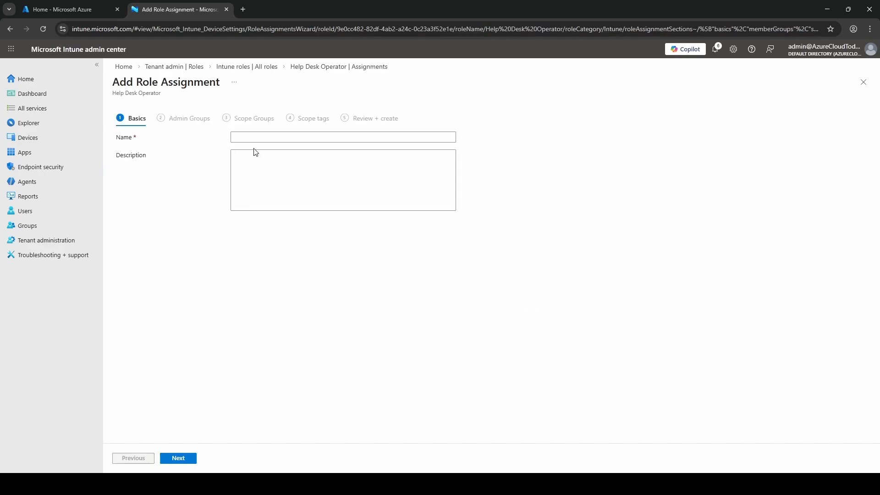
pyautogui.click(264, 138)
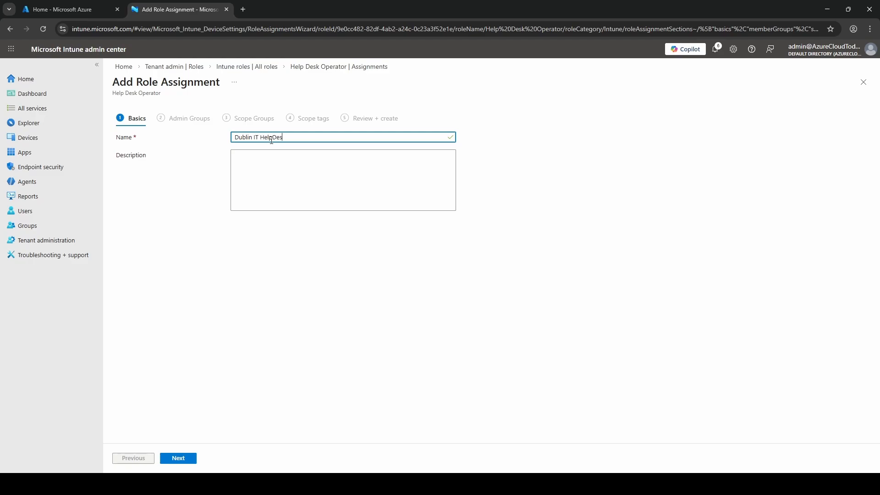
pyautogui.click(316, 170)
pyautogui.click(183, 458)
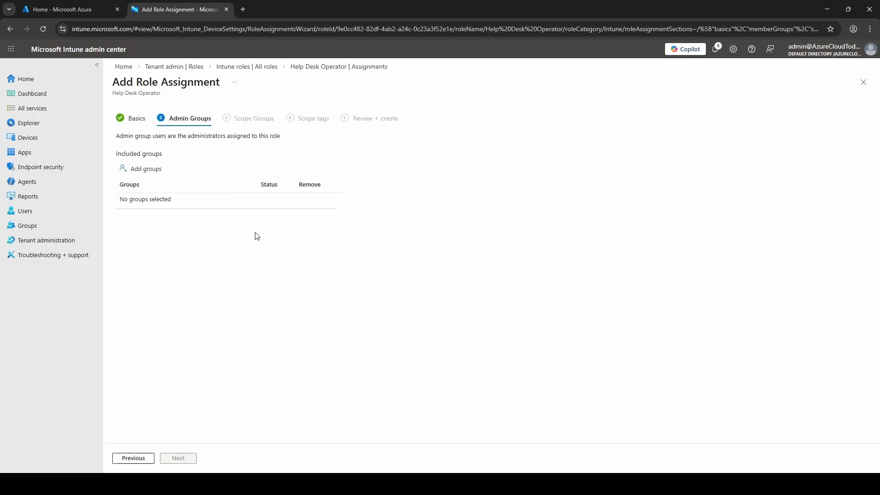
# - Include Dublin Admins as the role assignment's admin group and proceed to the scope groups
pyautogui.click(145, 171)
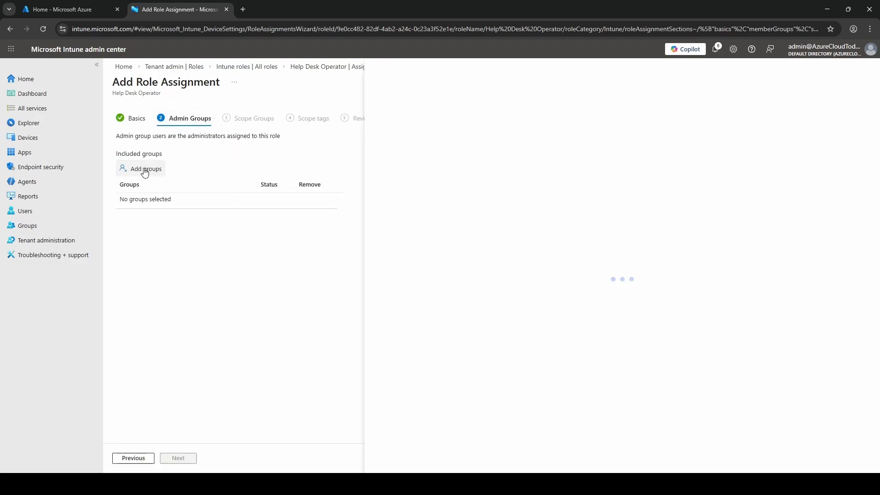
pyautogui.write('du')
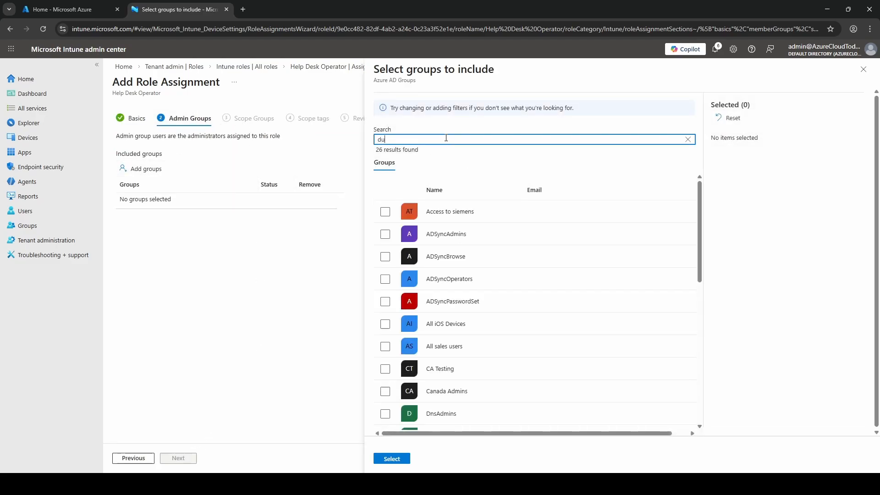
pyautogui.write('blin')
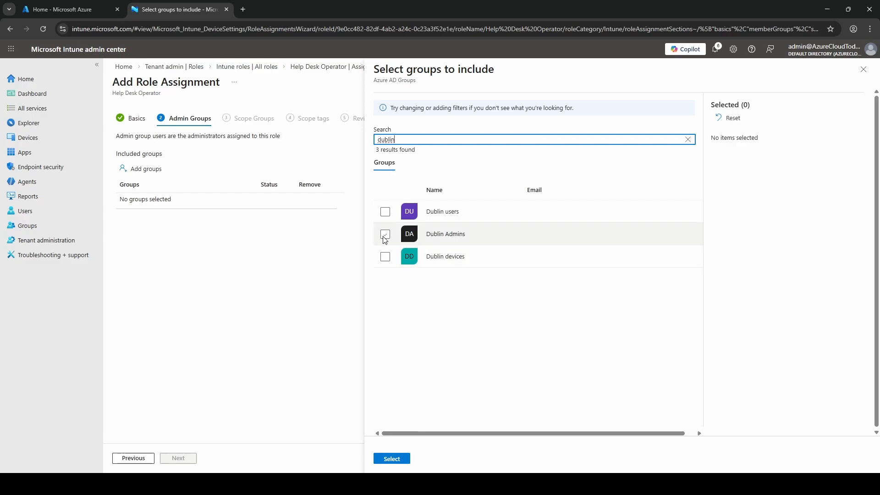
pyautogui.click(384, 236)
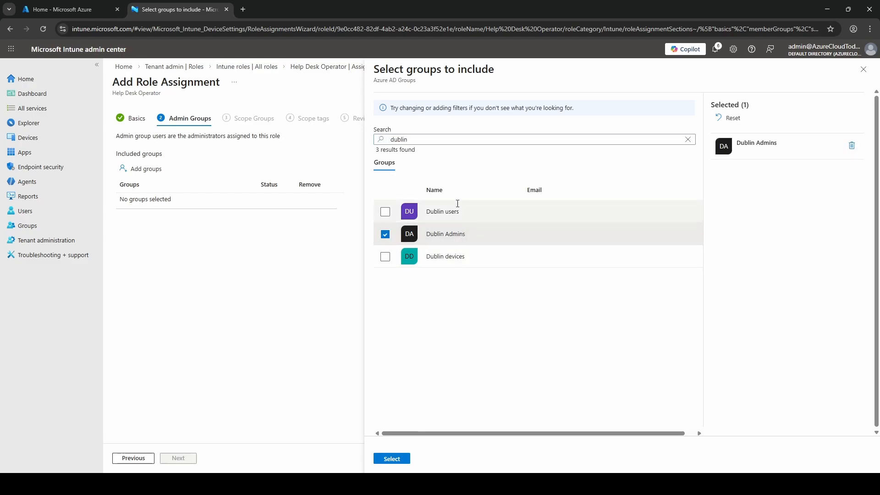
pyautogui.moveTo(113, 92); pyautogui.dragTo(165, 98)
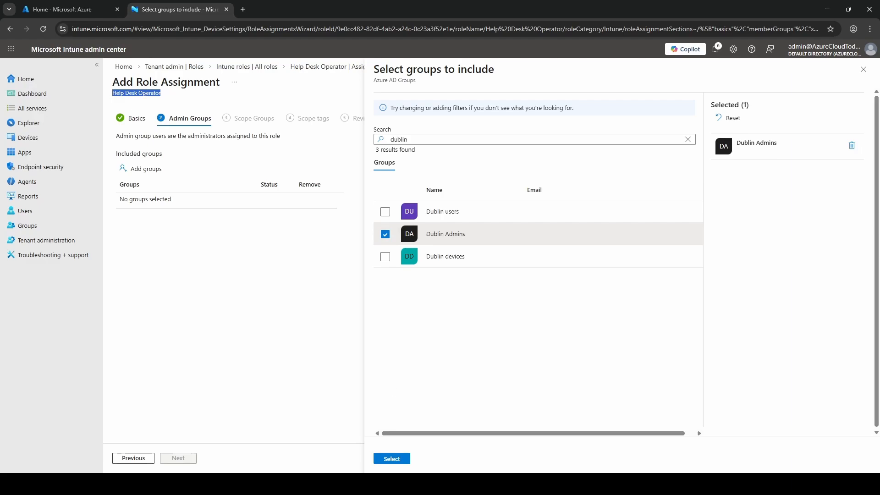
pyautogui.click(392, 459)
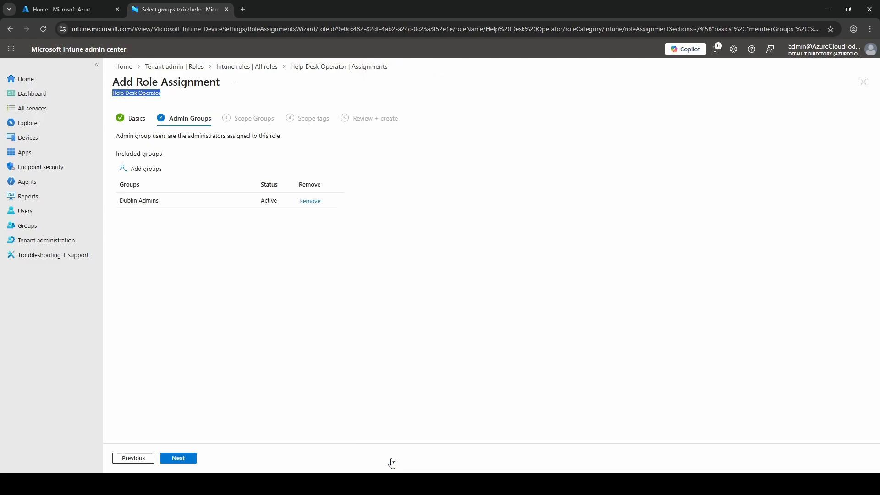
pyautogui.click(181, 458)
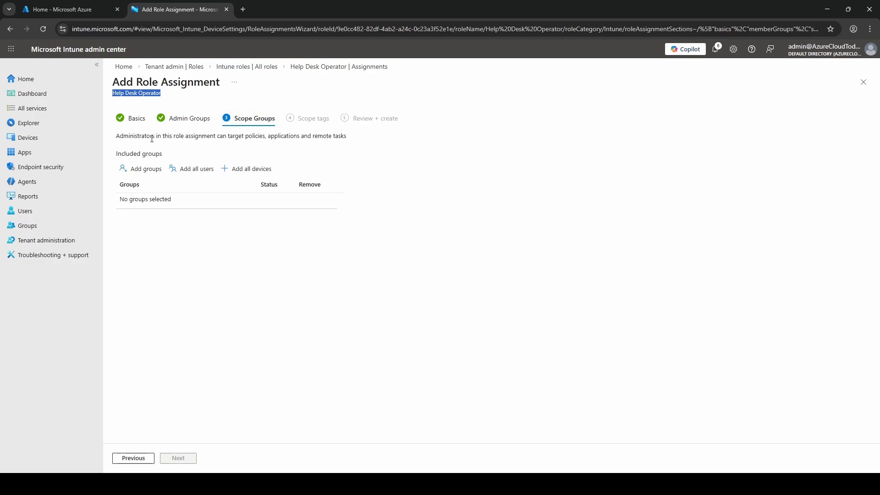
# - Include the Dublin users and Dublin devices groups as the role assignment's scope groups and proceed to the scope tags
pyautogui.moveTo(133, 136); pyautogui.dragTo(321, 139)
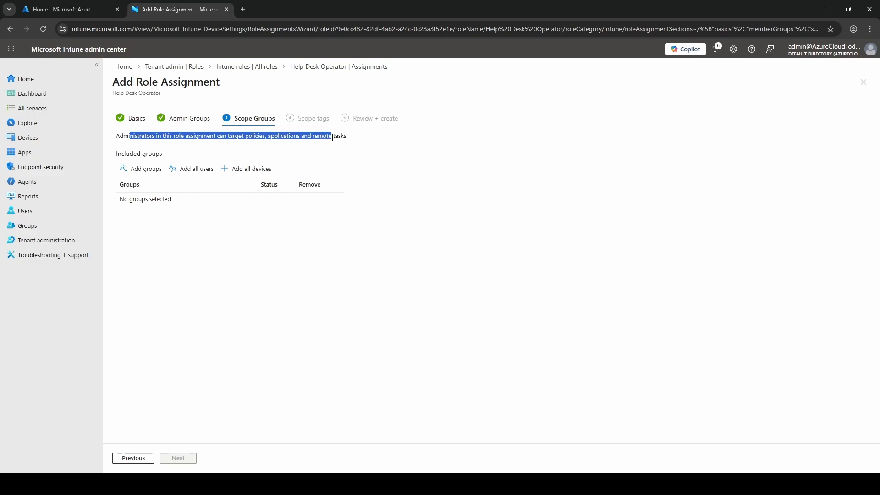
pyautogui.doubleClick(302, 137)
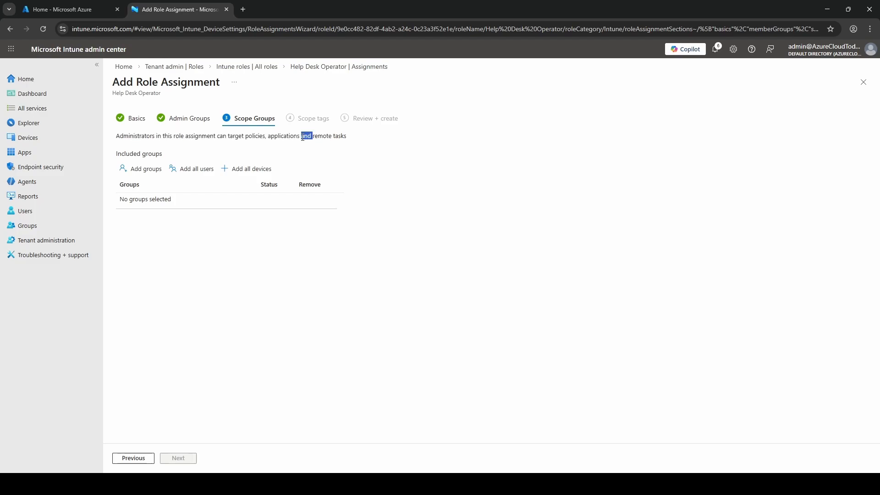
pyautogui.click(149, 170)
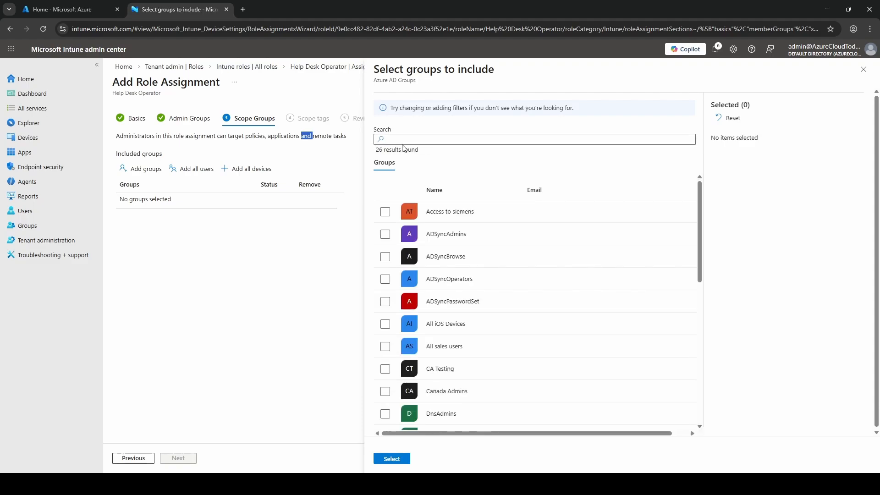
pyautogui.click(432, 139)
pyautogui.write('dubli')
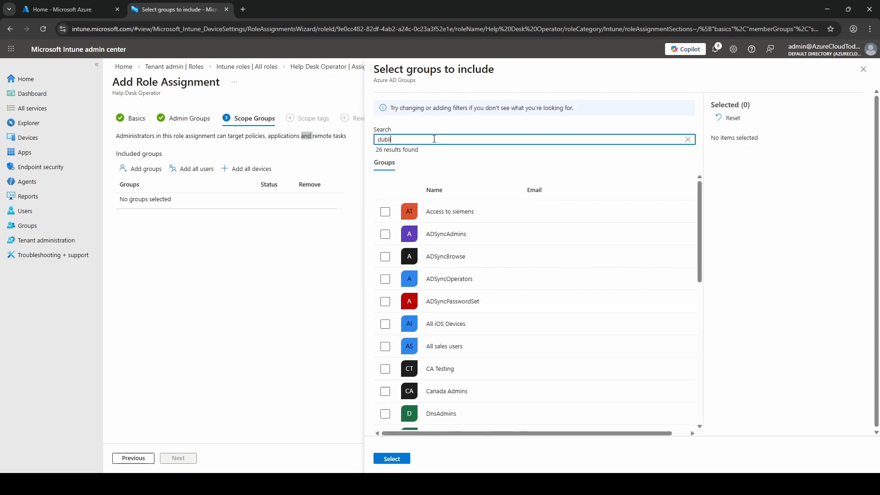
pyautogui.write('n')
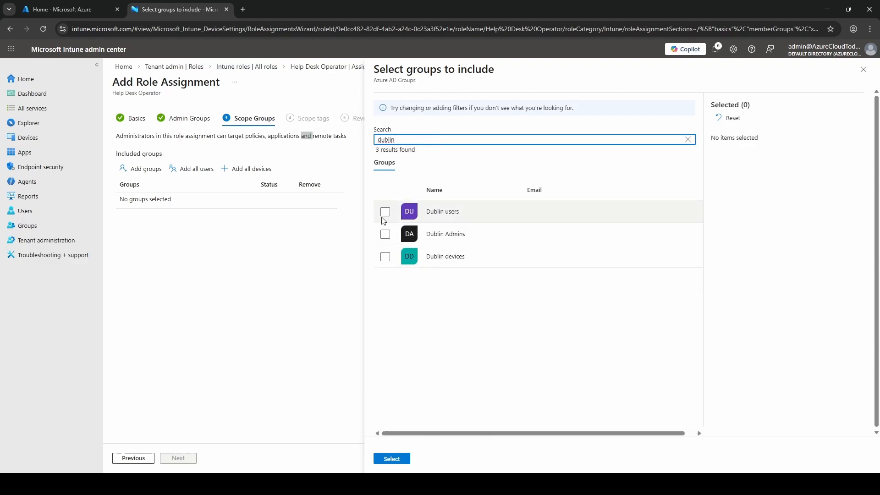
pyautogui.click(385, 212)
pyautogui.click(385, 257)
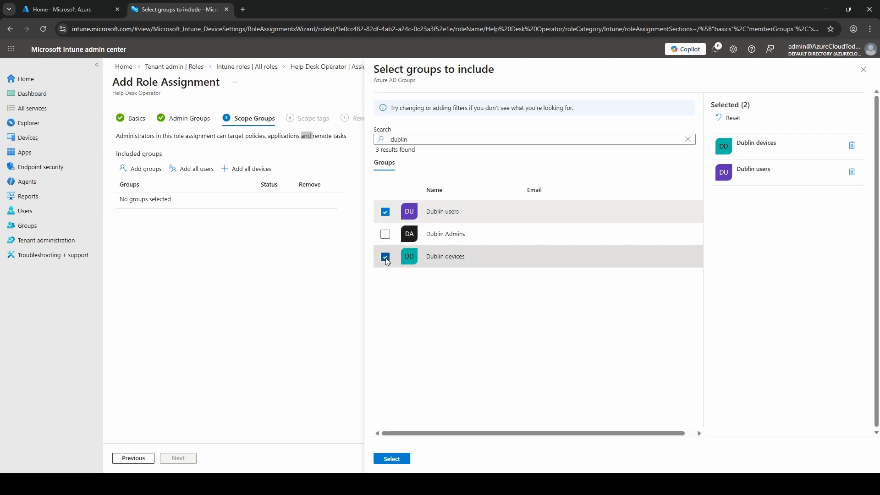
pyautogui.click(391, 458)
pyautogui.click(174, 459)
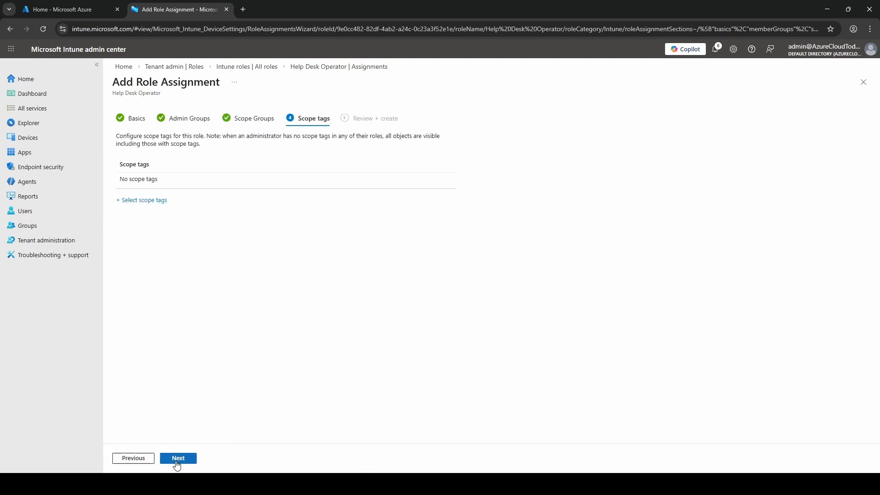
# - Select only the Dublin scope tag for the role assignment, leaving out Default, and create the assignment
pyautogui.click(139, 202)
pyautogui.click(704, 148)
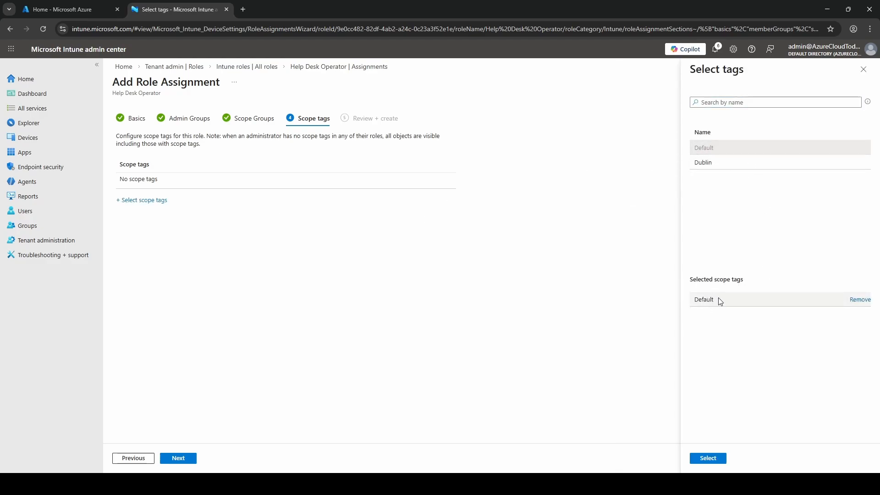
pyautogui.click(859, 299)
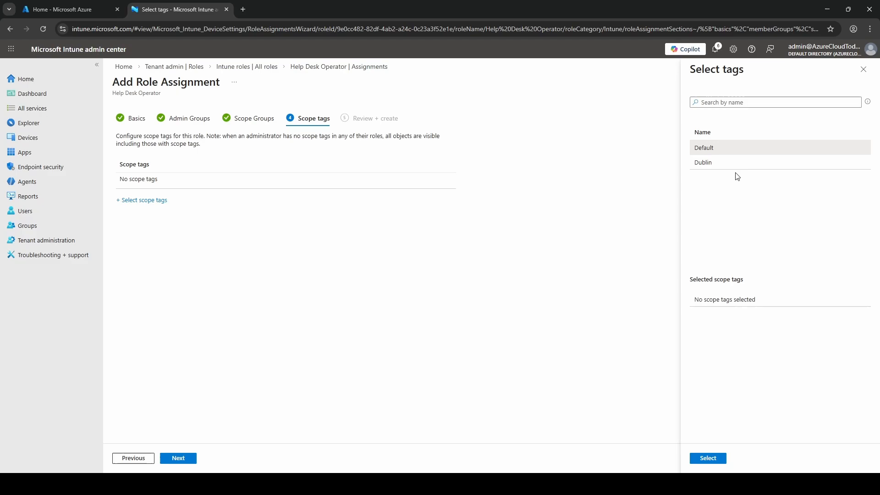
pyautogui.click(707, 161)
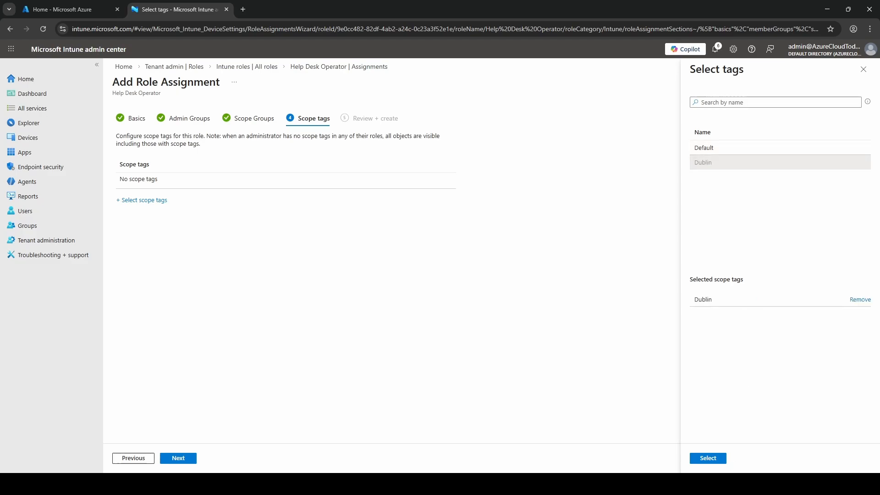
pyautogui.click(715, 459)
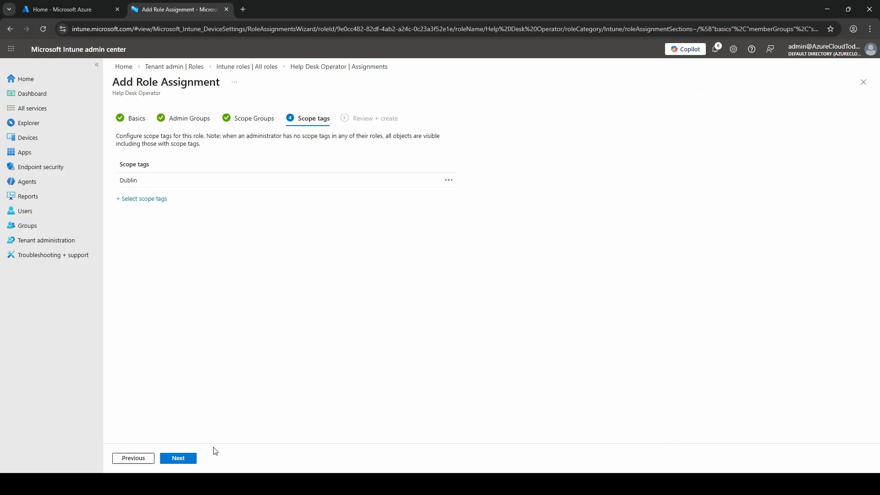
pyautogui.click(184, 460)
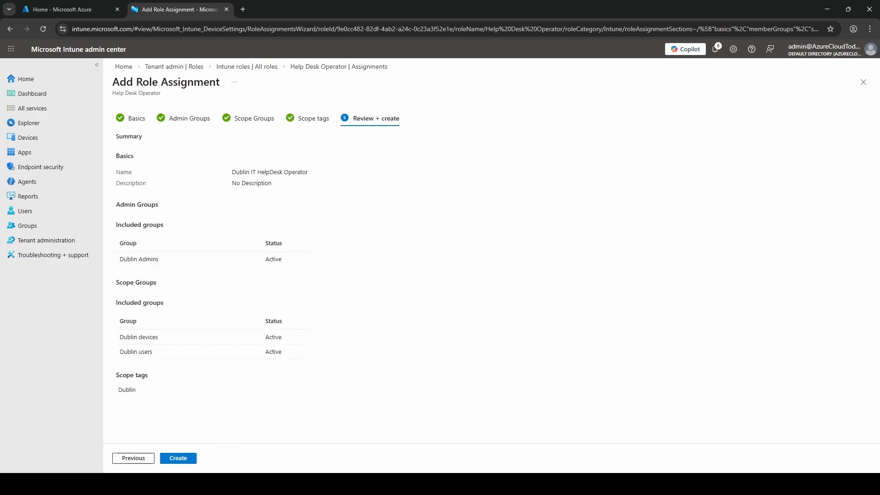
pyautogui.click(178, 458)
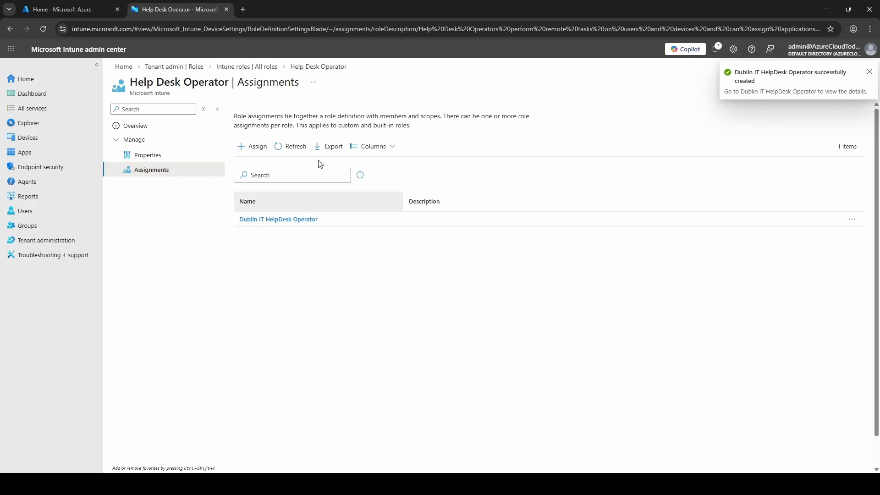
# - Search all groups for "dublin", check the members of the Dublin Admins group, and return to the group list
pyautogui.click(42, 226)
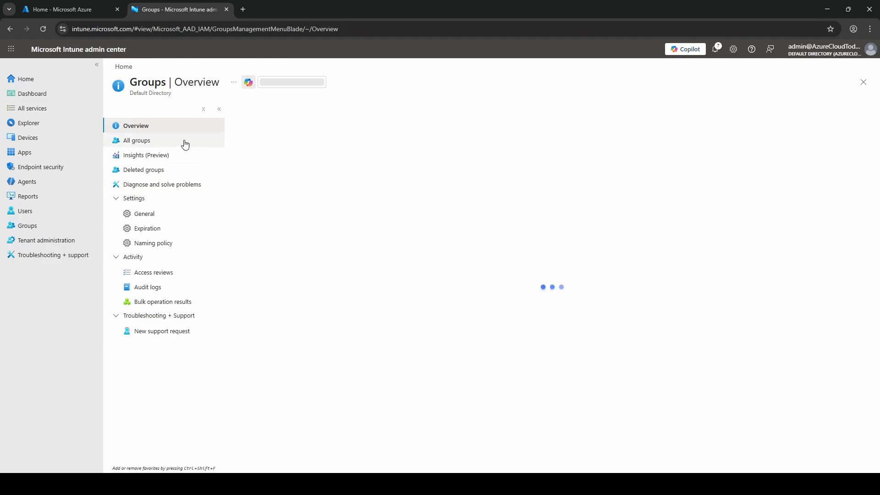
pyautogui.click(163, 142)
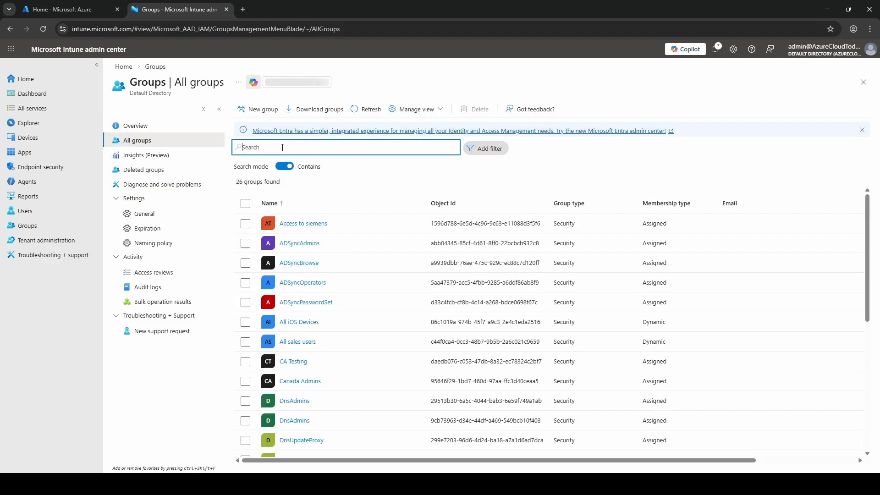
pyautogui.click(280, 147)
pyautogui.write('dublin')
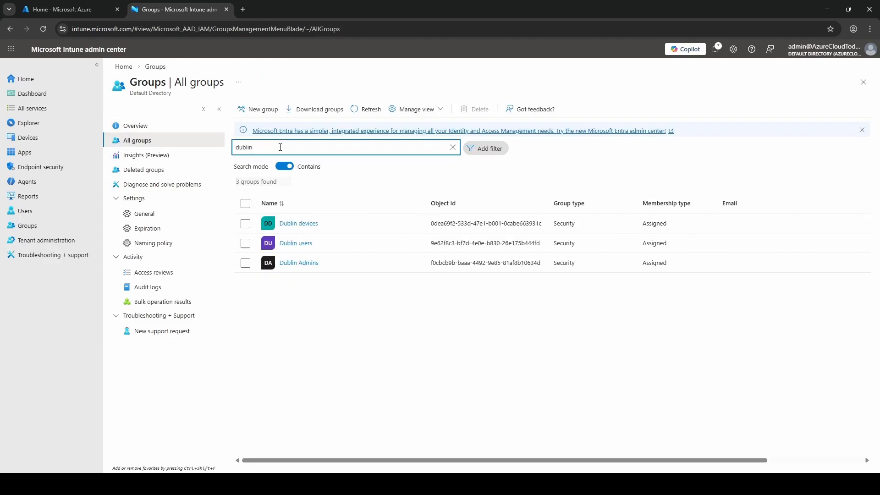
pyautogui.click(301, 262)
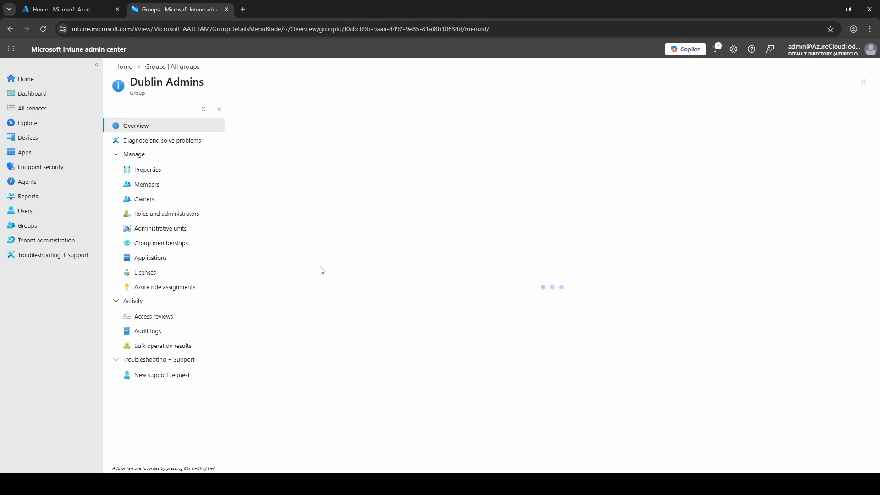
pyautogui.click(147, 184)
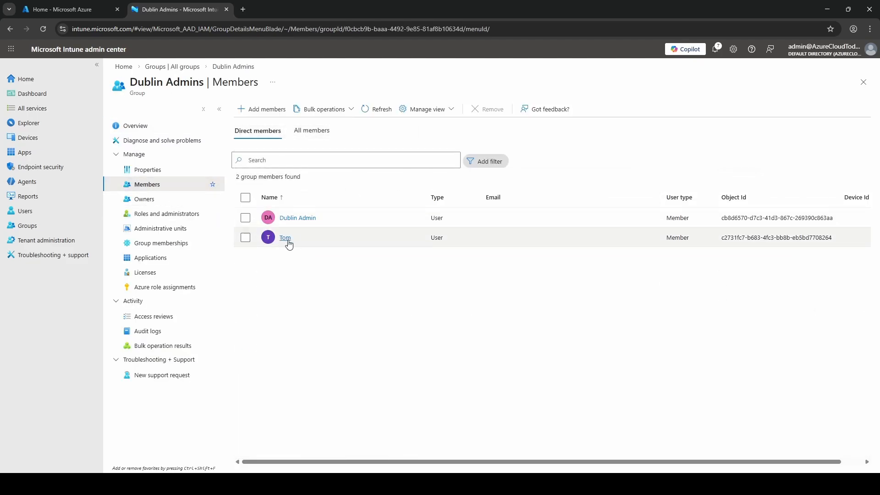
pyautogui.click(196, 68)
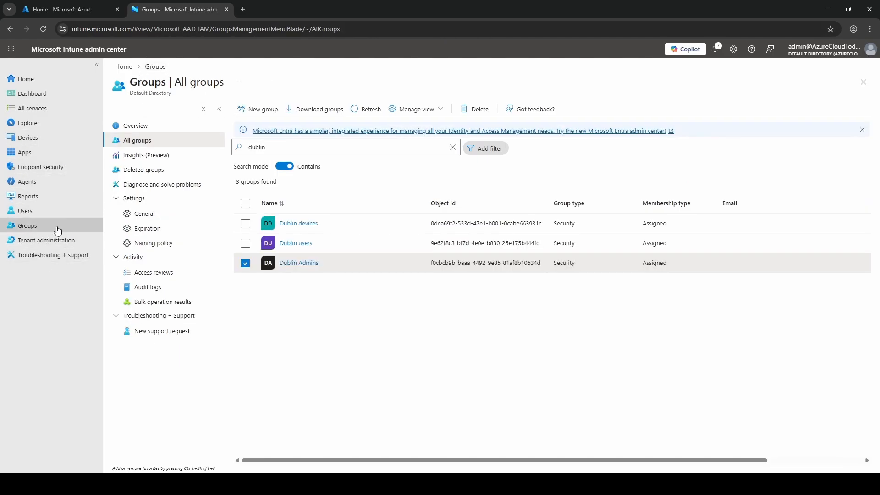
# - Start an iOS/iPadOS compliance policy named "IOS Dublin policy" and proceed to its compliance settings
pyautogui.click(57, 145)
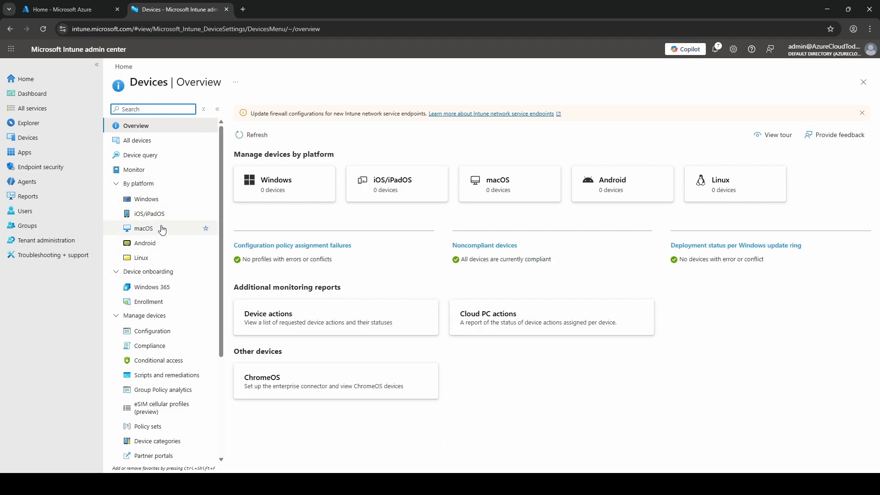
pyautogui.click(168, 212)
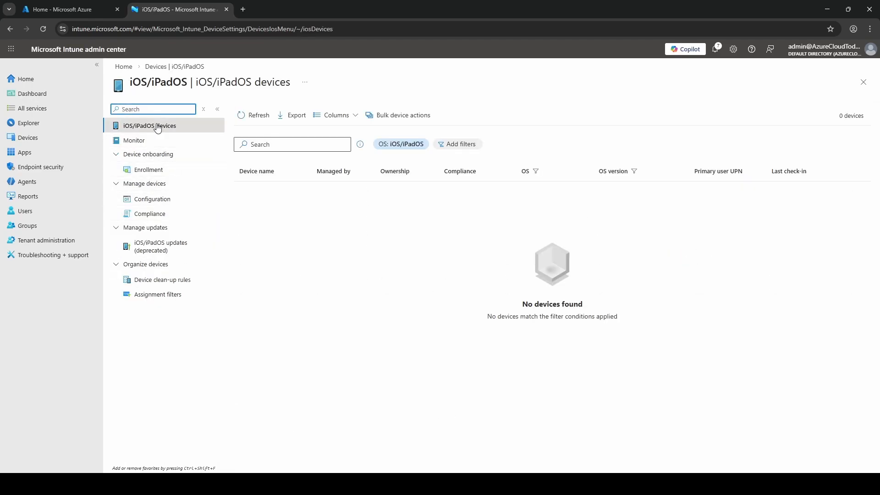
pyautogui.click(173, 215)
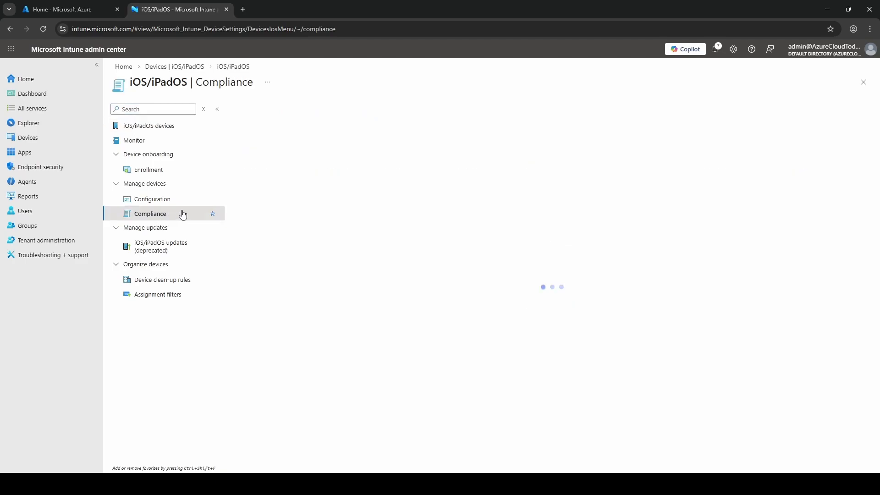
pyautogui.click(262, 115)
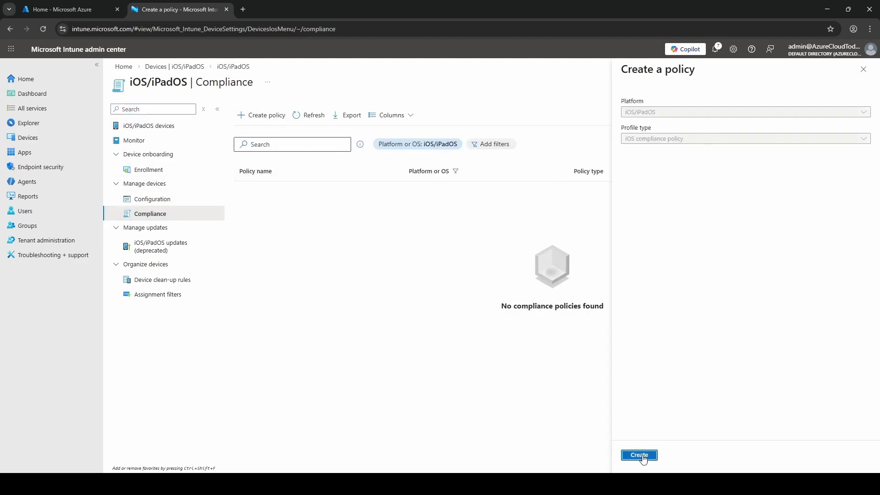
pyautogui.click(639, 454)
pyautogui.click(265, 136)
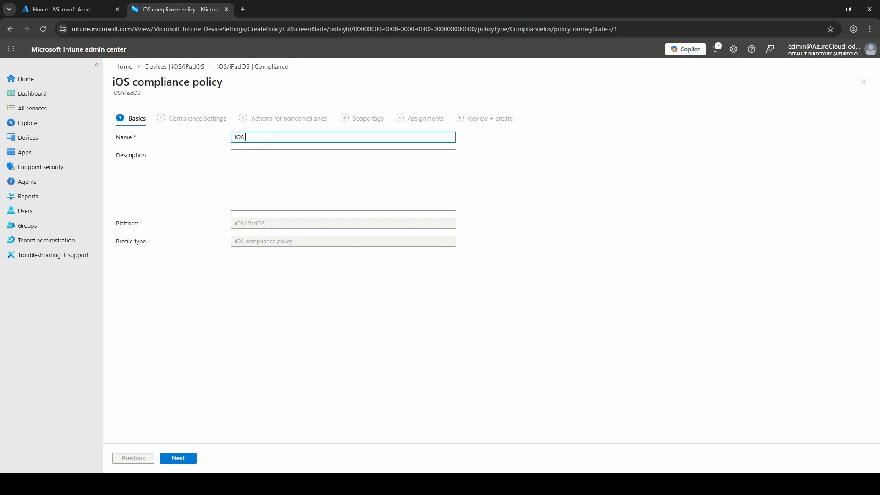
pyautogui.click(188, 458)
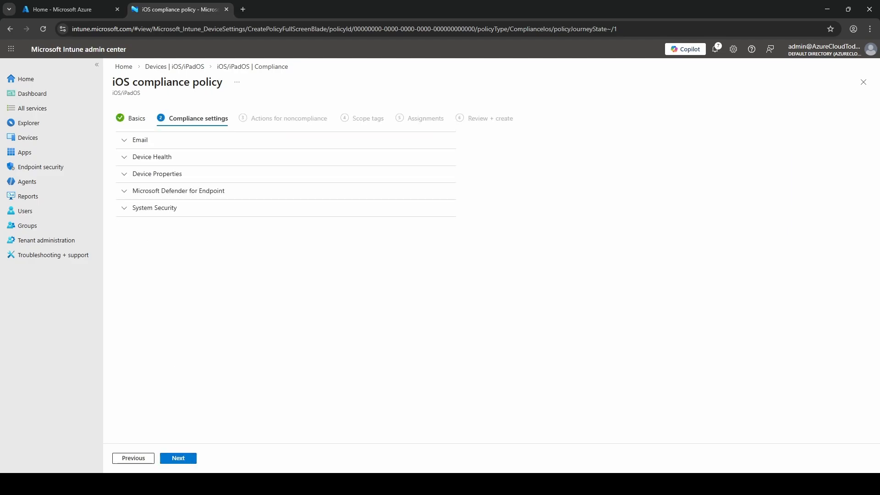
# - Set the policy's minimum OS version to 11.0 and proceed to the scope tags, keeping the default noncompliance action
pyautogui.click(123, 177)
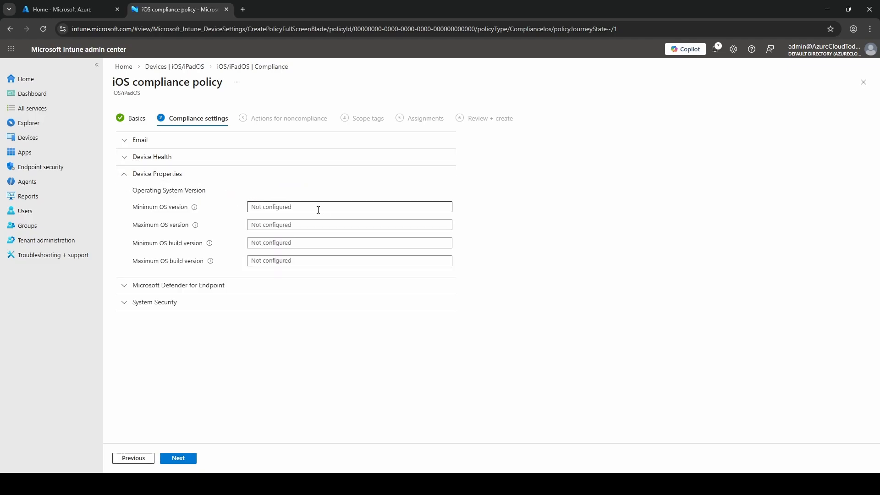
pyautogui.click(297, 206)
pyautogui.write('11.')
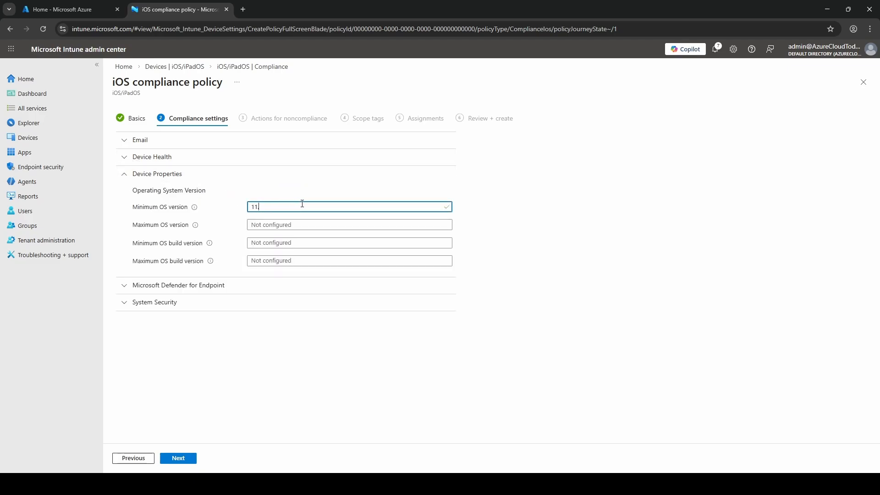
pyautogui.click(214, 368)
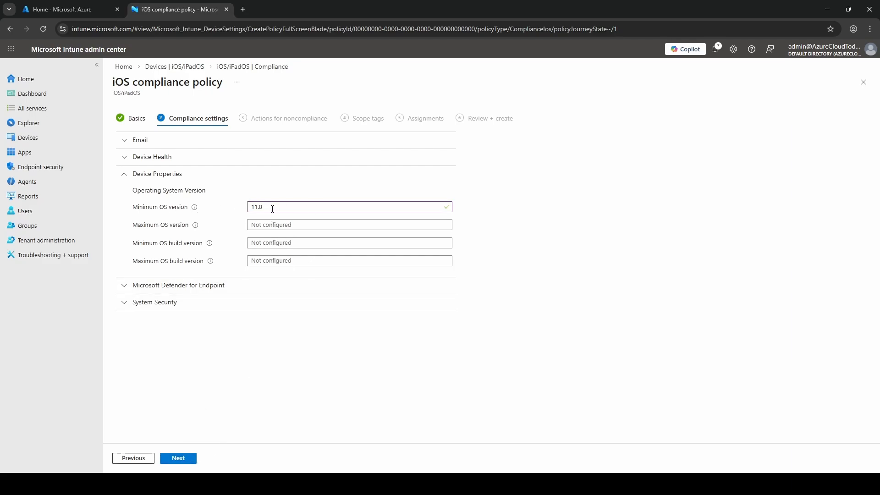
pyautogui.click(183, 458)
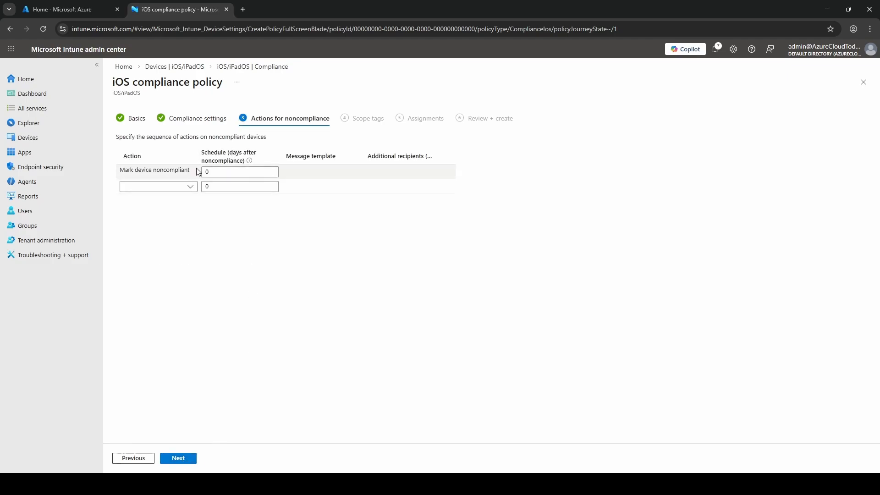
pyautogui.click(184, 459)
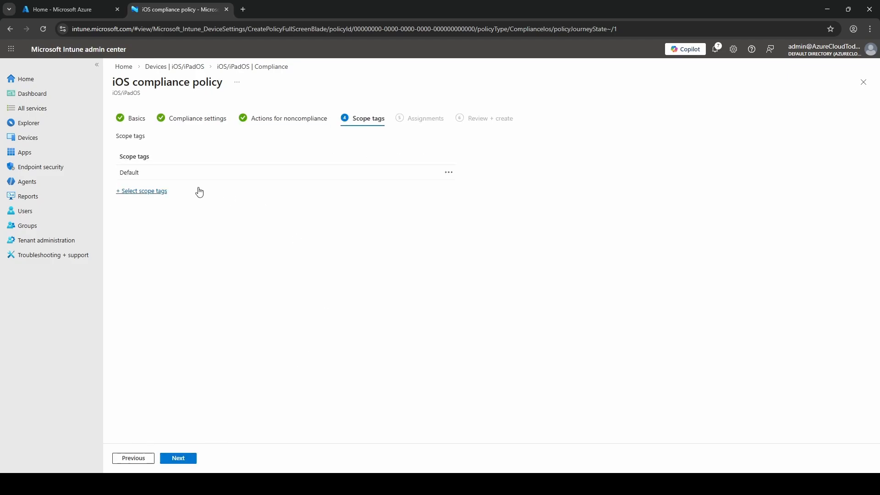
# - Replace the policy's Default scope tag with Dublin and create the policy without assigning any groups
pyautogui.click(160, 191)
pyautogui.click(717, 165)
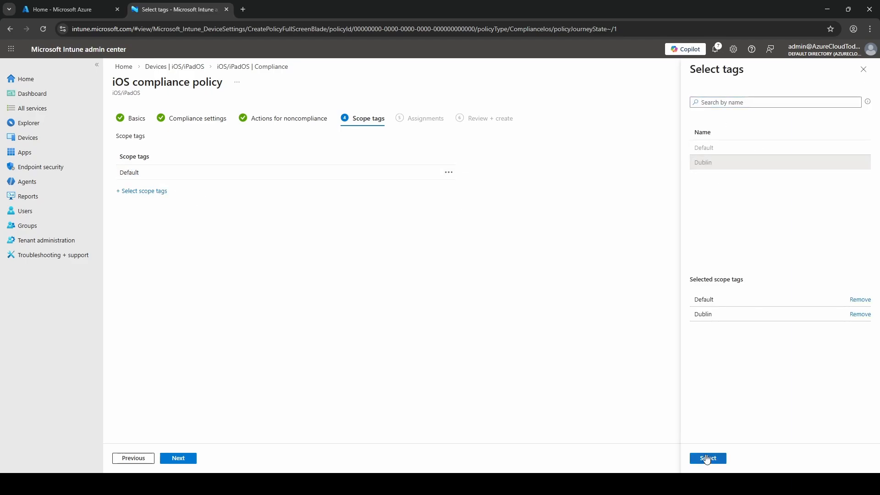
pyautogui.click(859, 300)
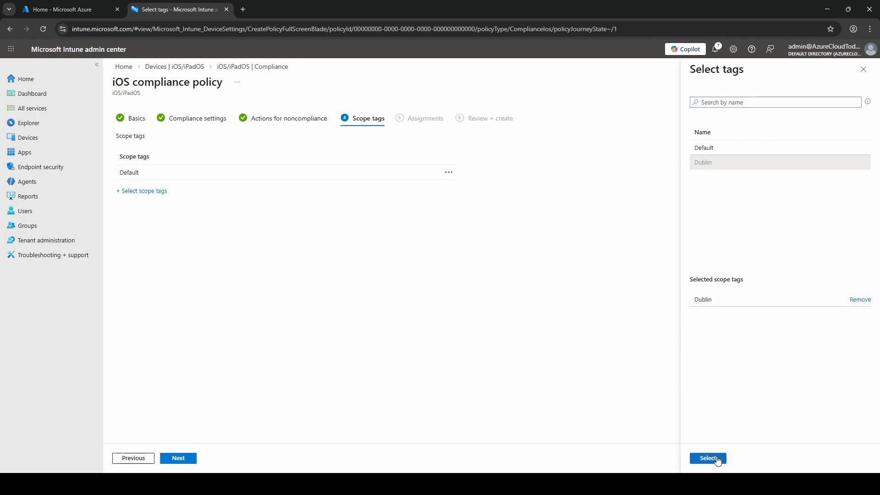
pyautogui.click(708, 458)
pyautogui.click(180, 462)
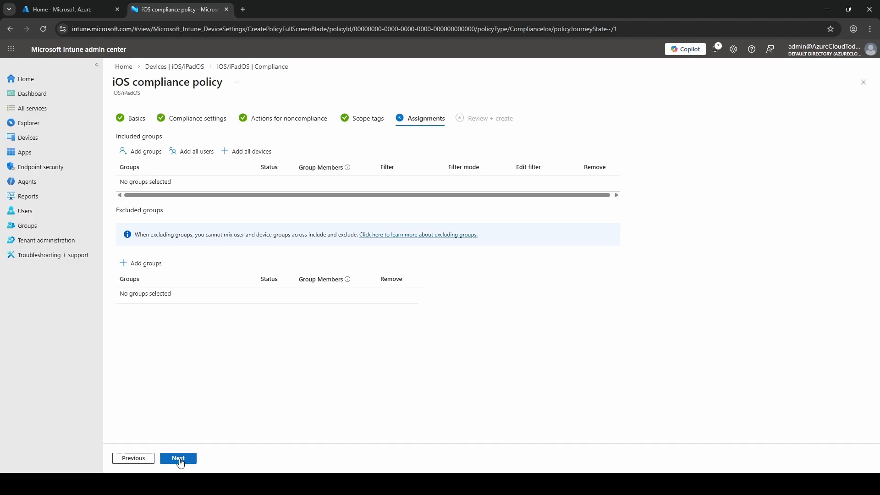
pyautogui.click(180, 463)
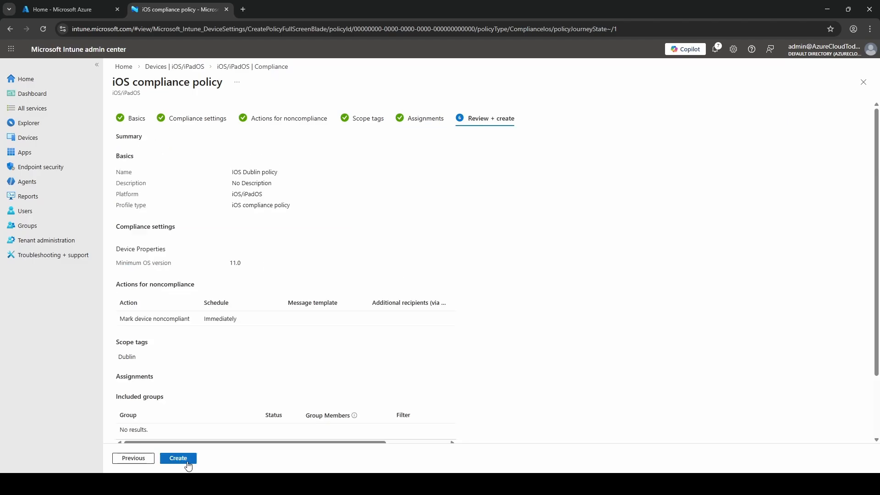
pyautogui.click(180, 463)
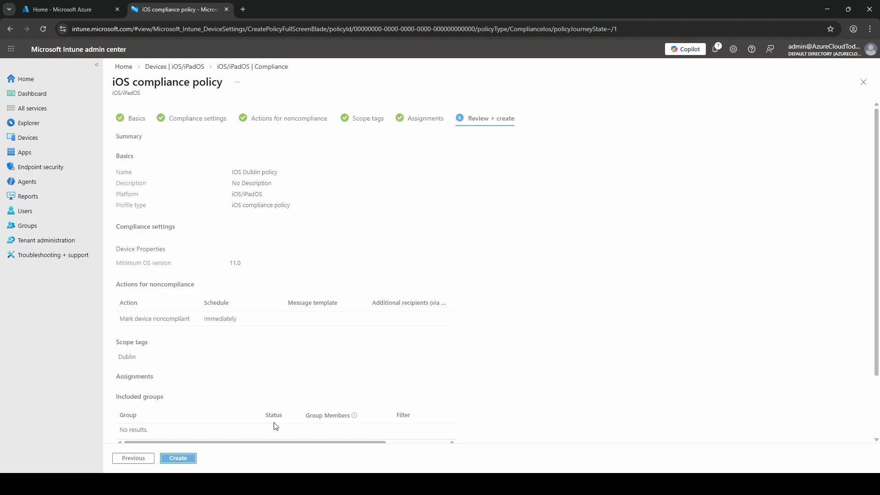
# - Check the Dublin policy in the iOS/iPadOS compliance list and start a configuration profile from the Device restrictions template
pyautogui.click(245, 68)
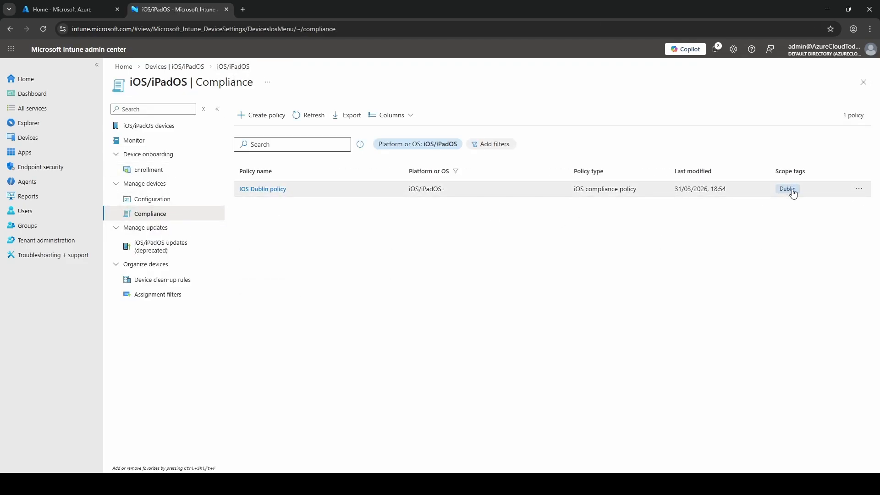
pyautogui.click(153, 200)
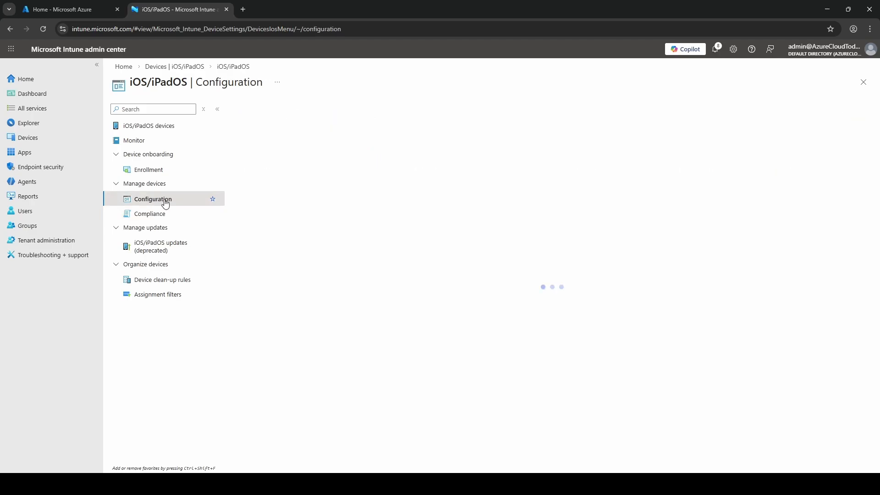
pyautogui.click(273, 144)
pyautogui.click(267, 159)
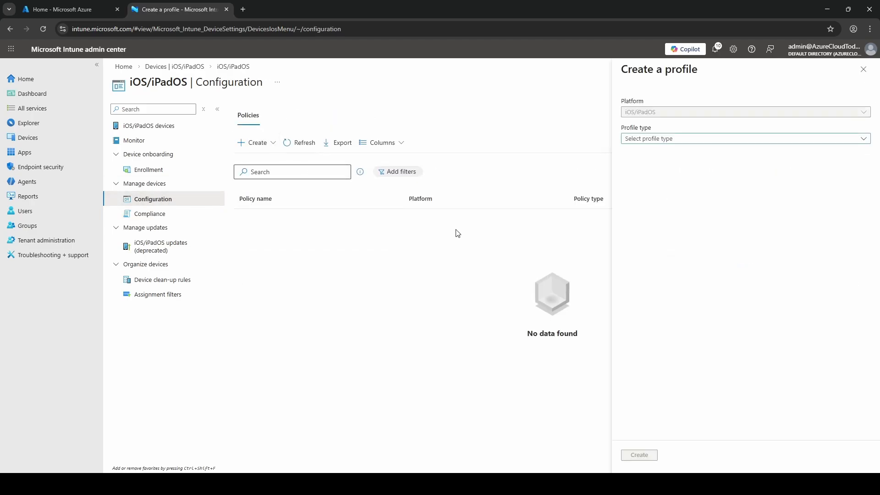
pyautogui.click(713, 140)
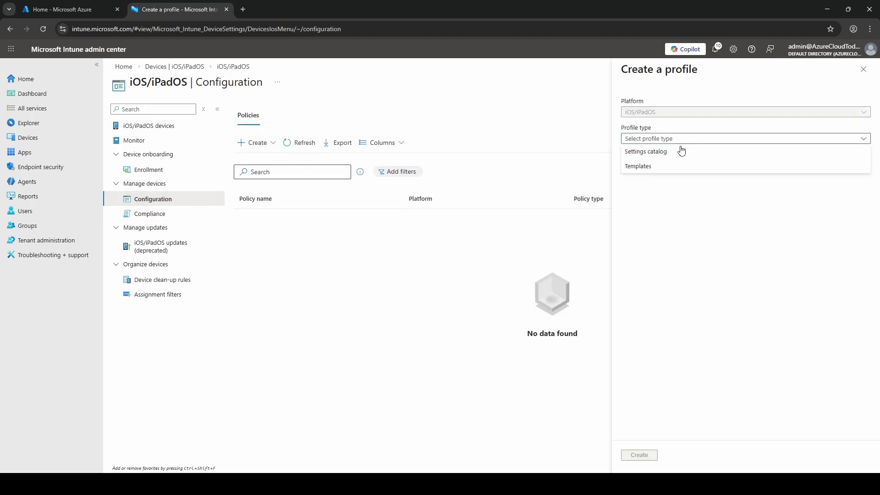
pyautogui.click(657, 168)
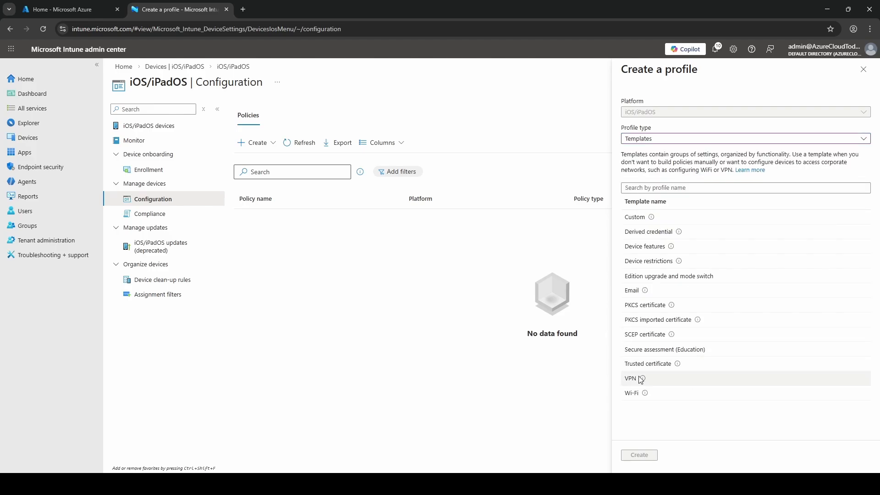
pyautogui.click(638, 454)
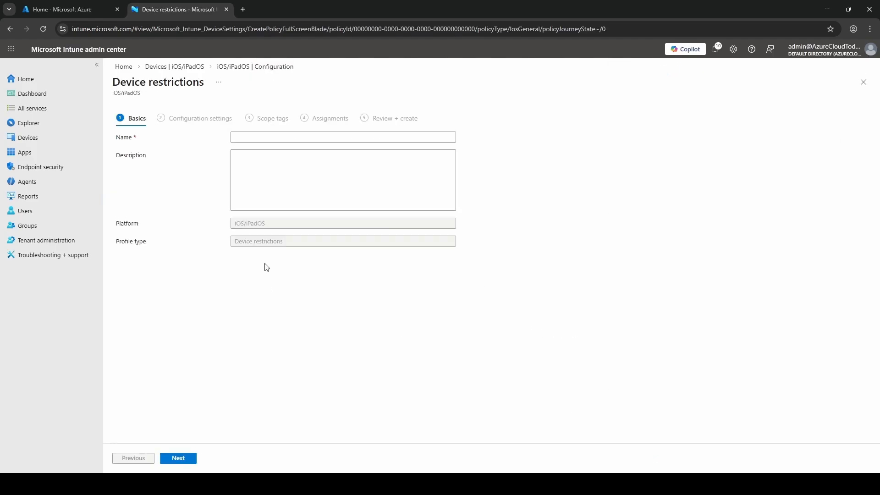
# - Name the device restrictions profile "Toronto Device restrictions" and proceed to its configuration settings
pyautogui.click(259, 136)
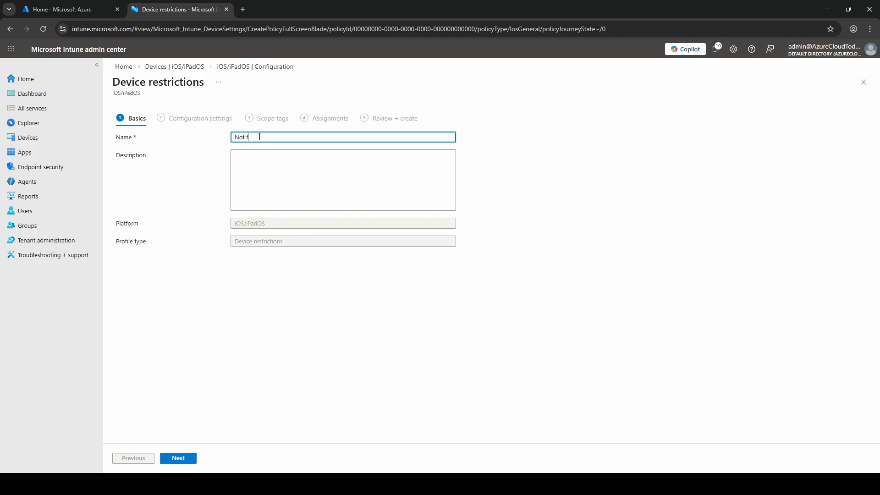
pyautogui.write('Not')
pyautogui.hotkey('ctrl', 'a')
pyautogui.write('To')
pyautogui.click(194, 459)
# - Set Block Siri to Yes under the built-in apps restrictions and proceed to the scope tags
pyautogui.click(125, 174)
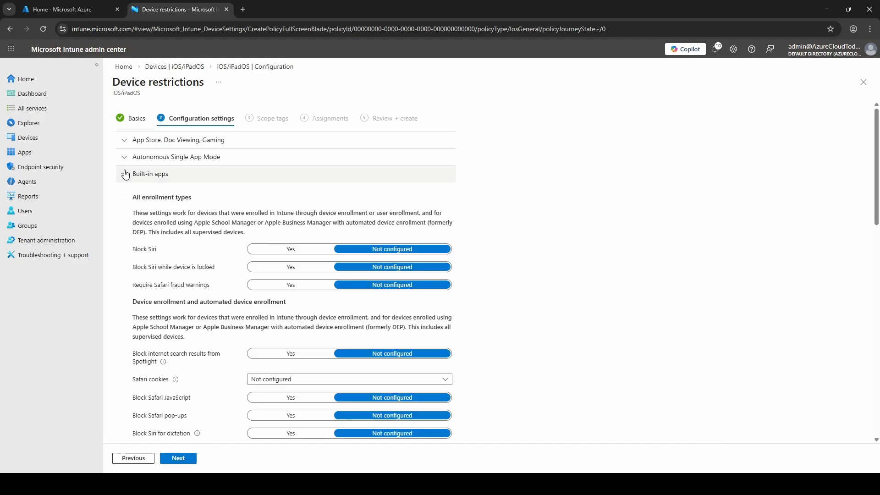
pyautogui.click(298, 249)
pyautogui.click(180, 459)
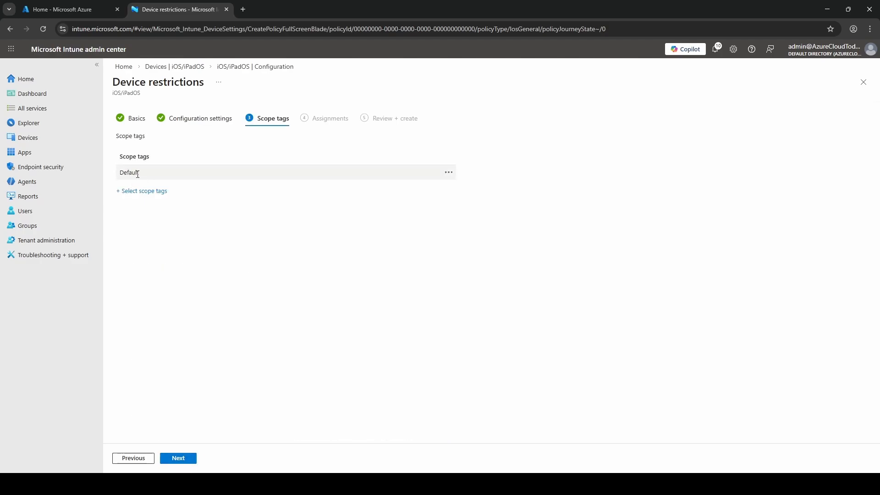
# - Create the profile with the Default scope tag and no assigned groups, and check the refreshed configuration list and the compliance list
pyautogui.click(151, 193)
pyautogui.click(863, 70)
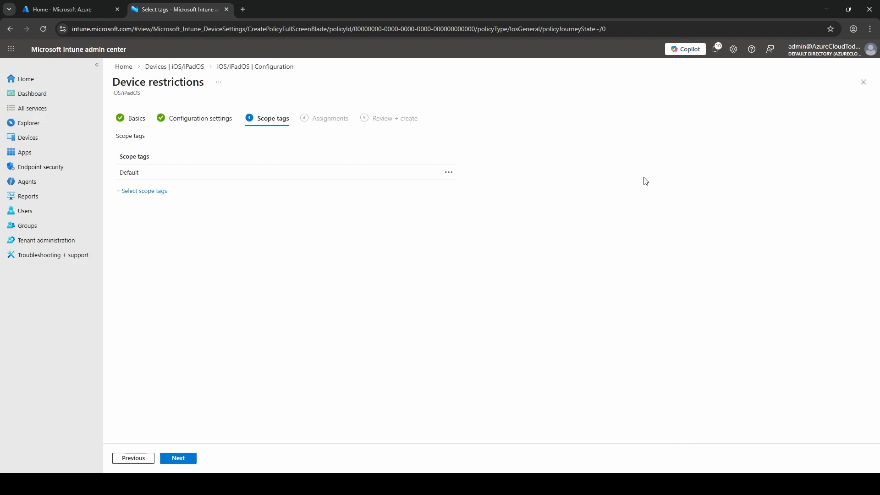
pyautogui.click(188, 459)
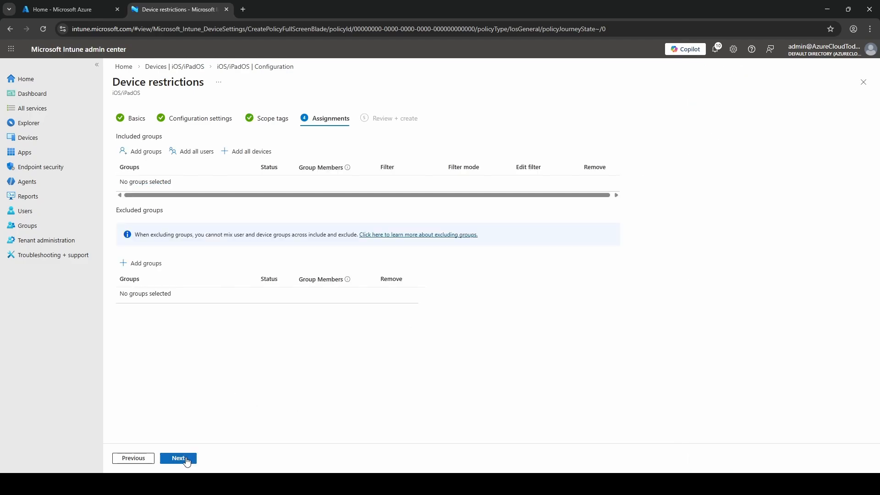
pyautogui.click(187, 459)
pyautogui.click(184, 459)
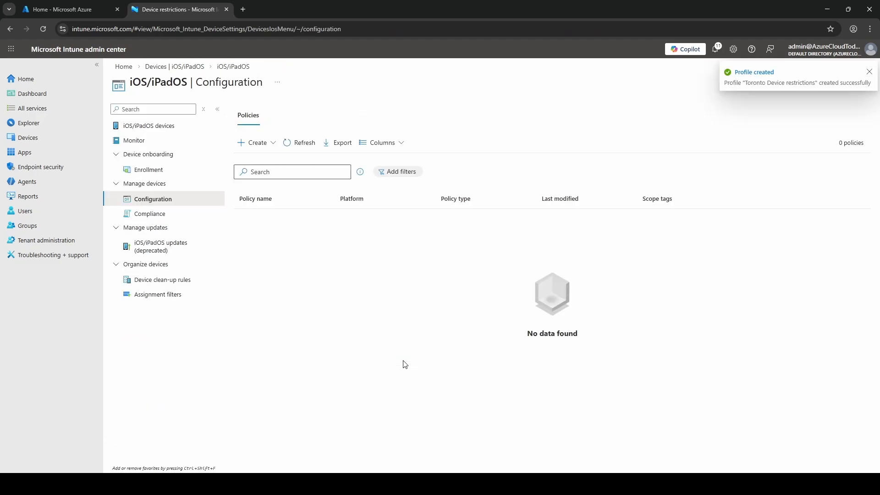
pyautogui.click(298, 143)
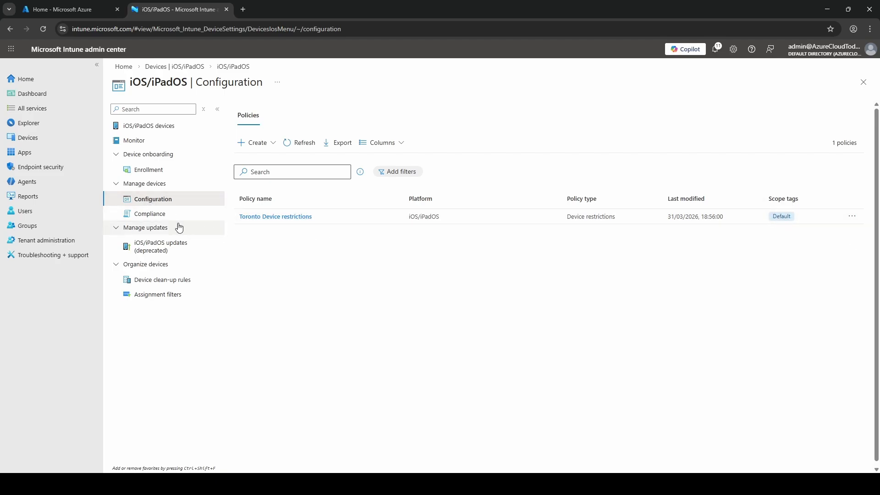
pyautogui.click(149, 215)
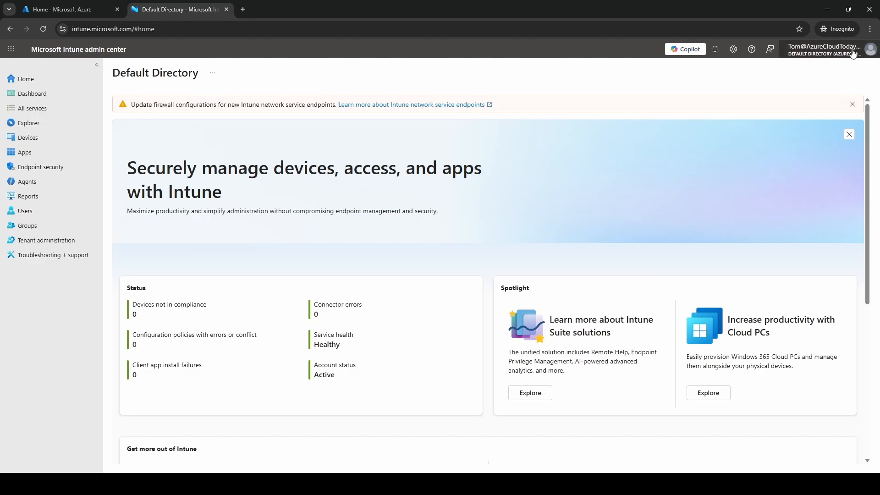
# - In the Dublin administrator's incognito session, check which iOS/iPadOS compliance and configuration policies are listed
pyautogui.click(40, 140)
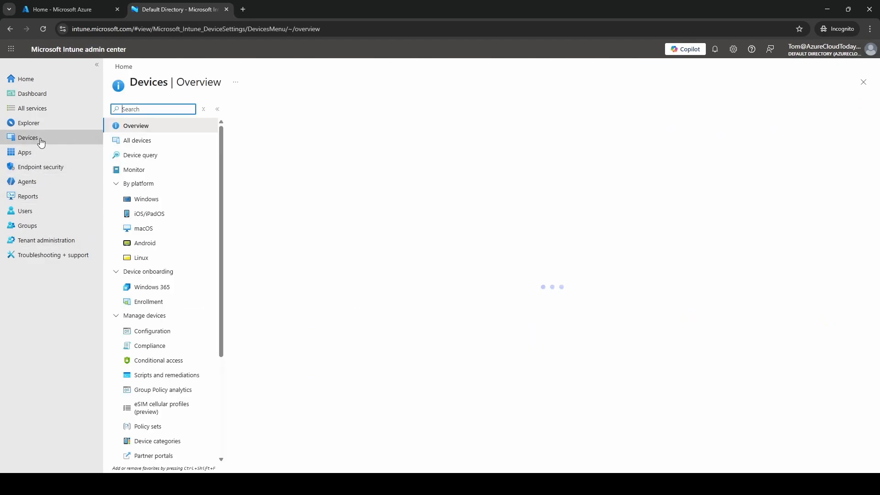
pyautogui.click(170, 215)
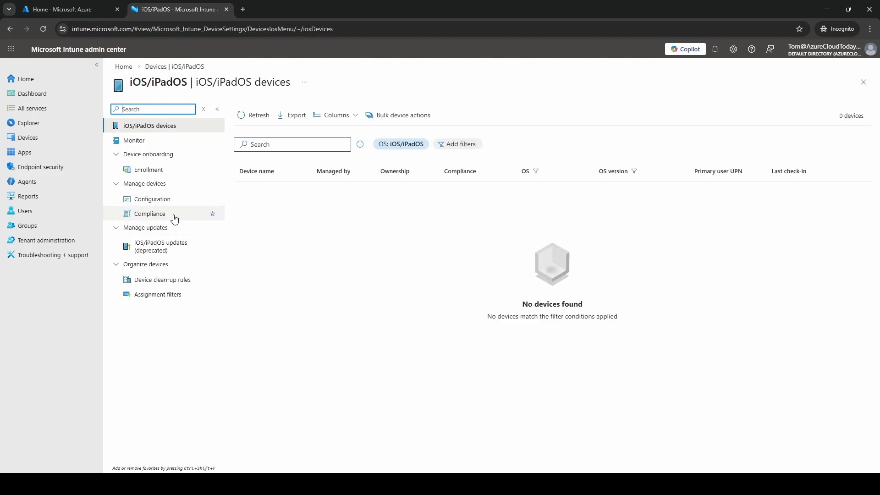
pyautogui.click(173, 217)
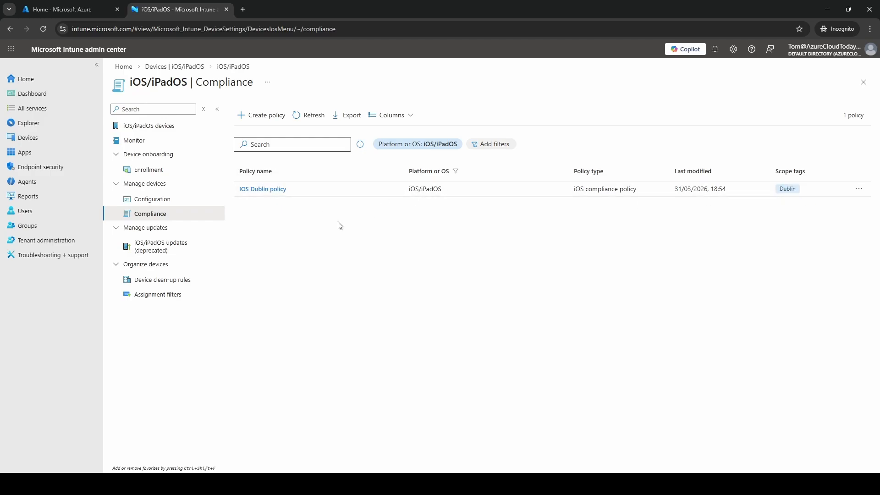
pyautogui.click(143, 202)
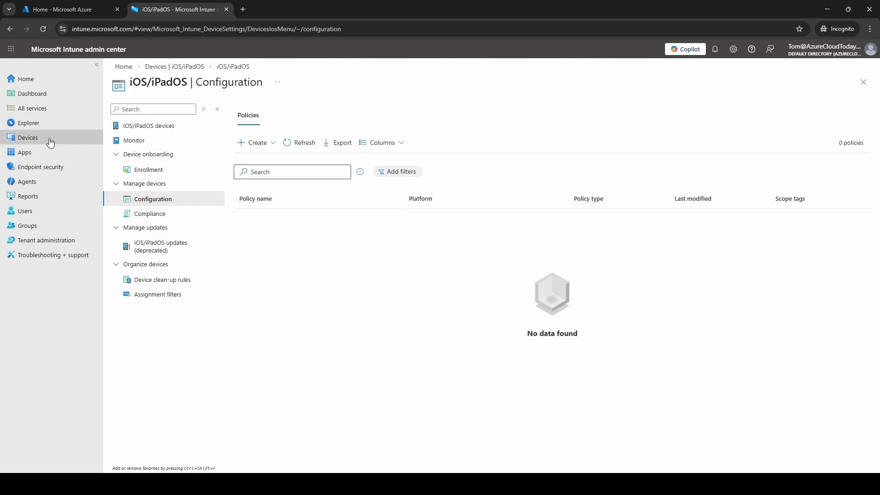
# - Check the app configuration and app protection policies available to the Dublin administrator
pyautogui.click(36, 153)
pyautogui.click(167, 259)
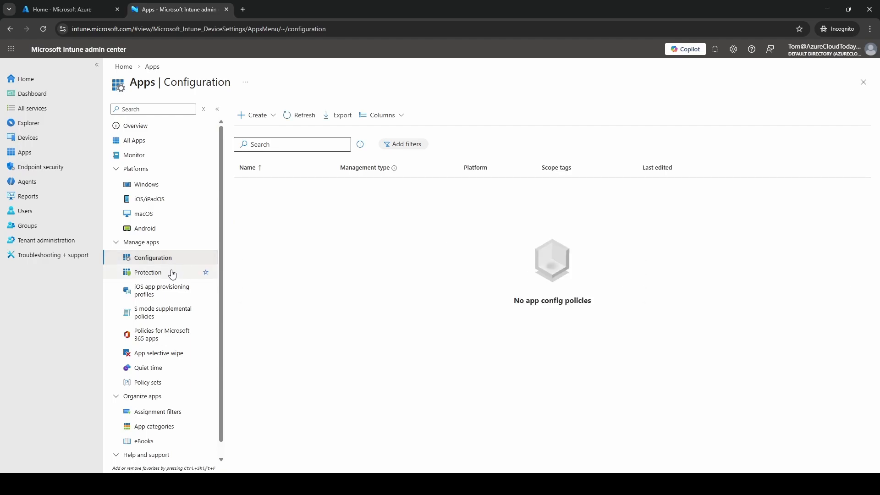
pyautogui.click(169, 271)
pyautogui.click(171, 260)
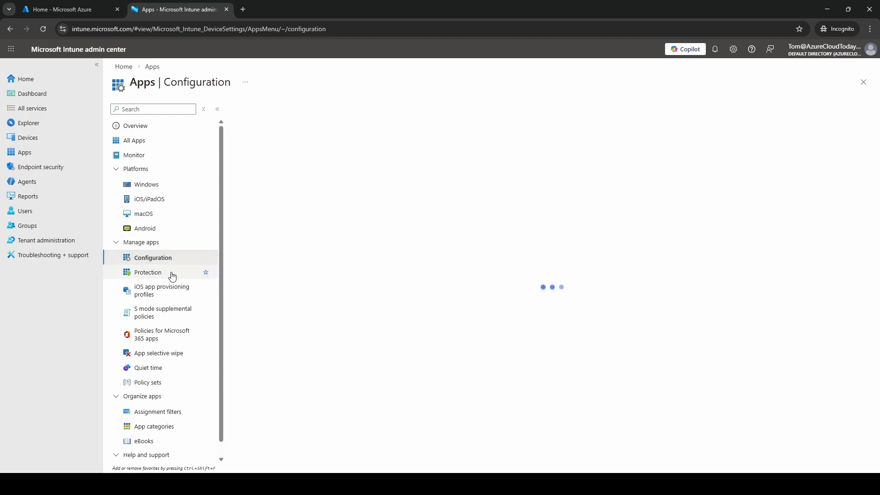